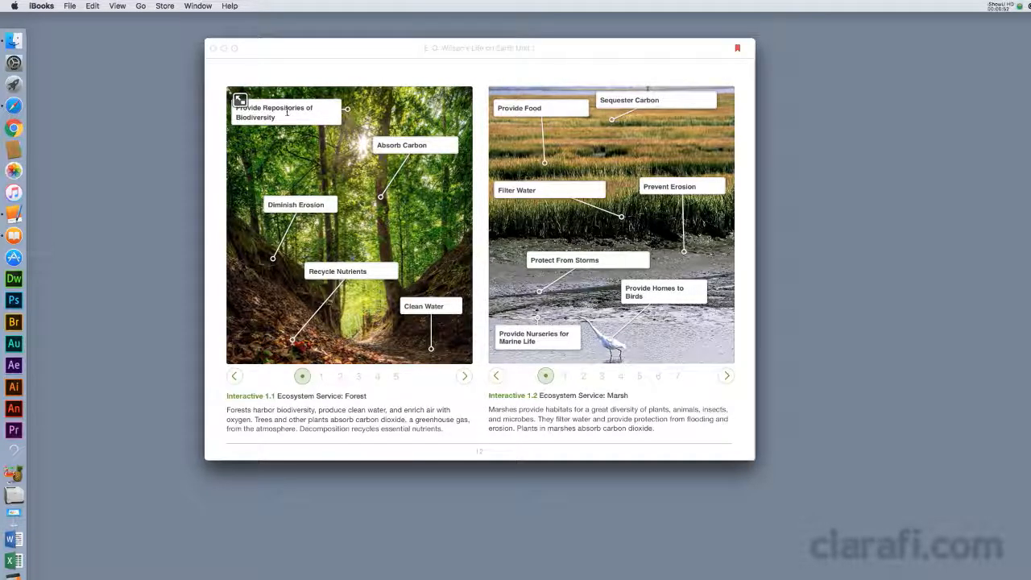
Explore the callouts and numbered views of the Ecosystem Service: Forest interactive, finishing on its overview.
left_click(286, 111)
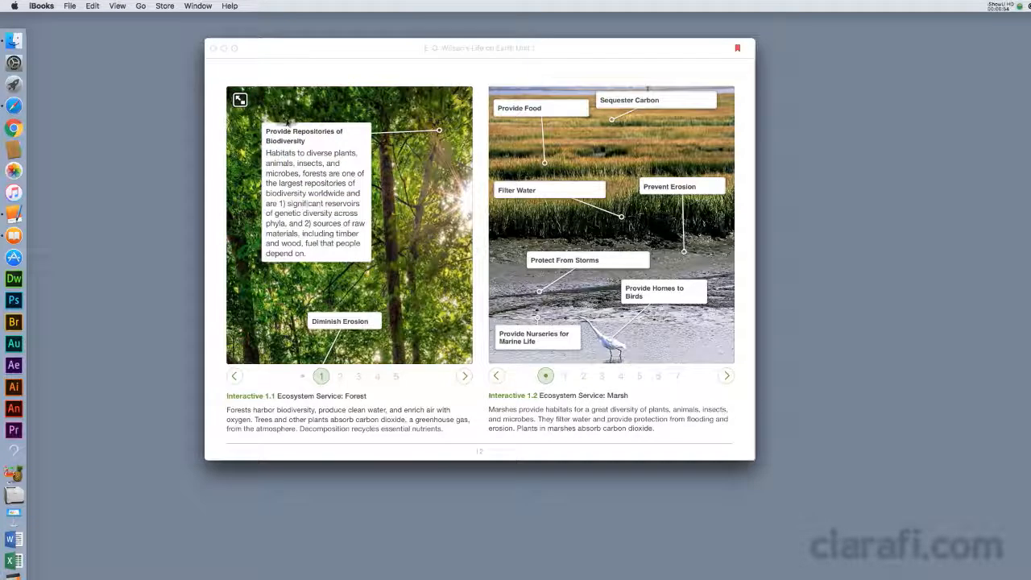
left_click(361, 320)
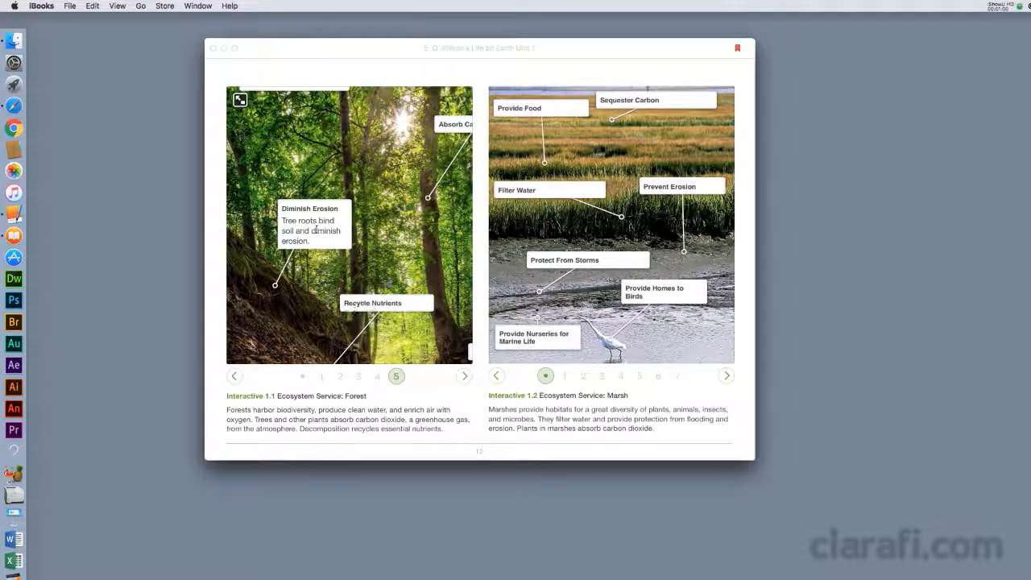
left_click(464, 378)
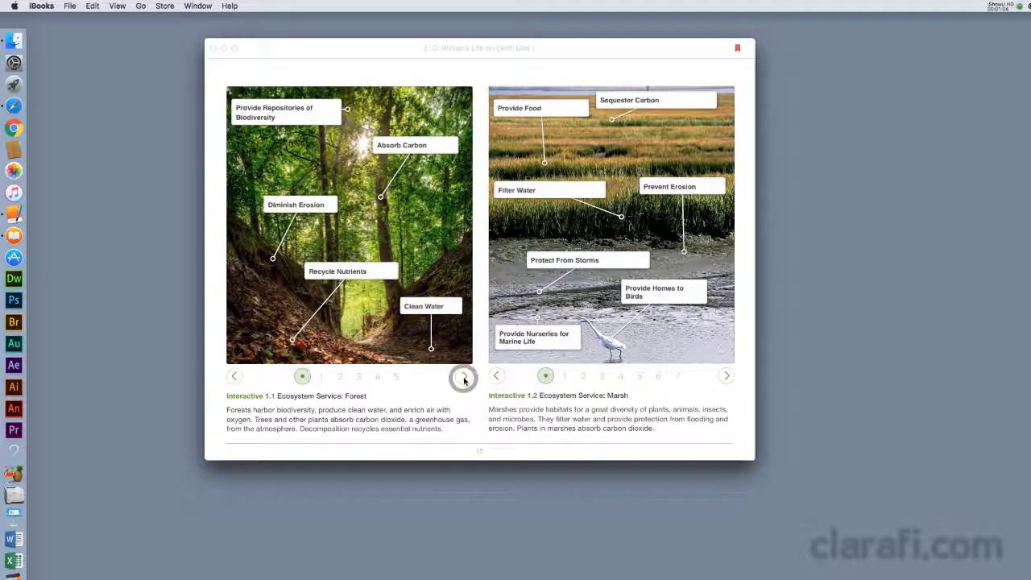
left_click(464, 378)
left_click(464, 378)
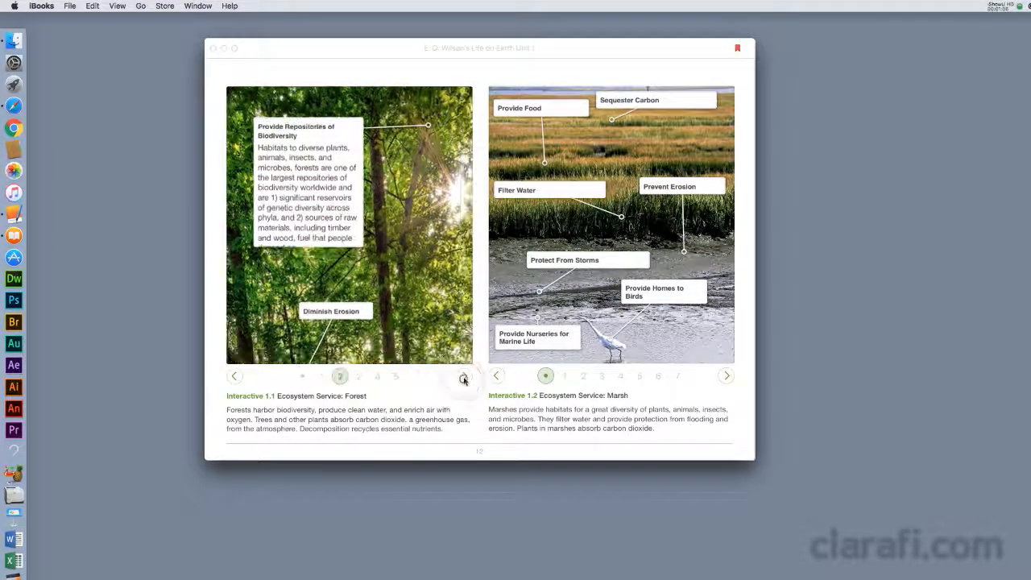
left_click(464, 378)
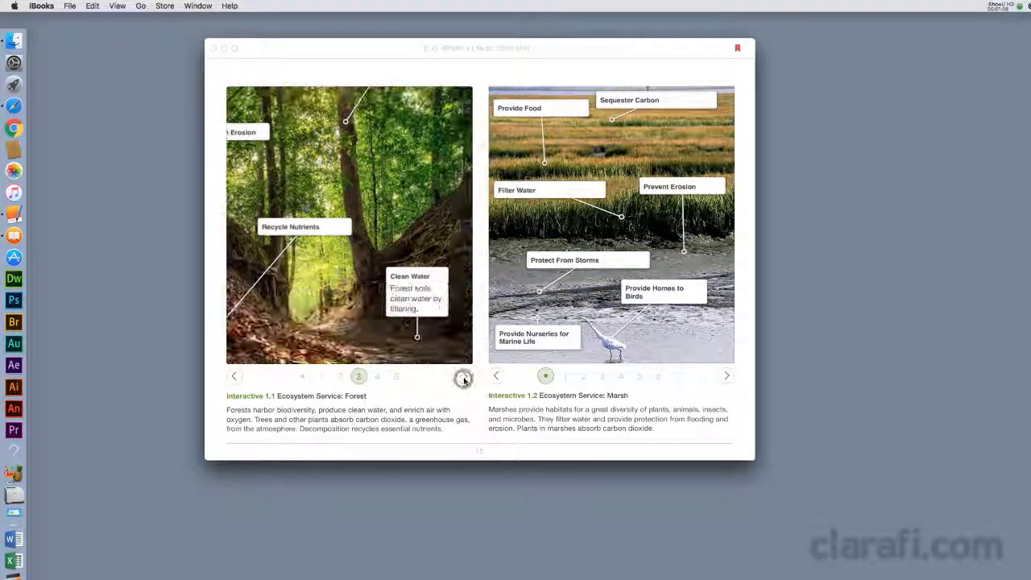
left_click(395, 376)
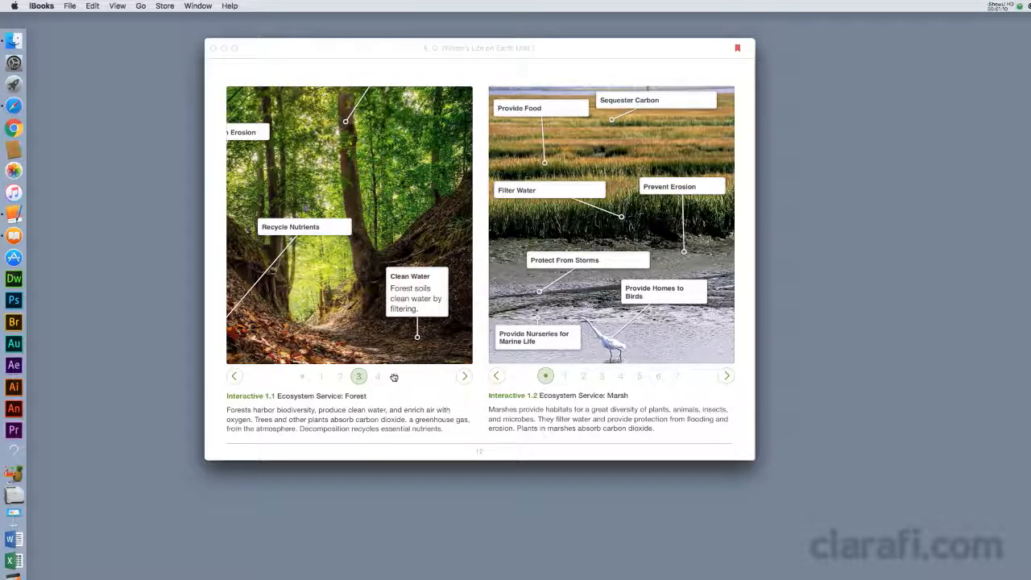
left_click(339, 377)
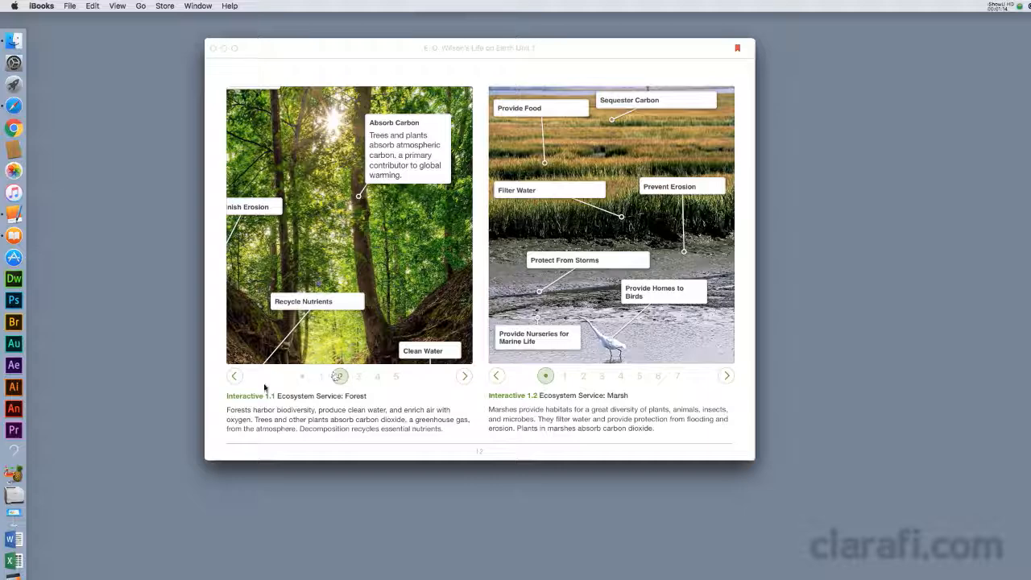
left_click(304, 378)
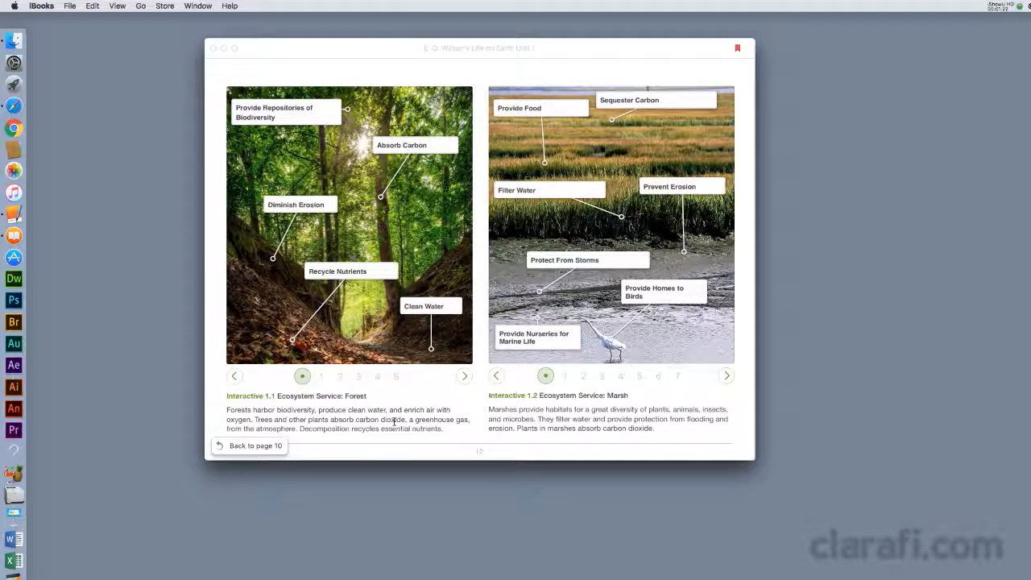
Enlarge the Forest interactive, look at views 1 and 2, close the enlarged display, and return to the overview.
mouse_move(360, 233)
left_click(240, 100)
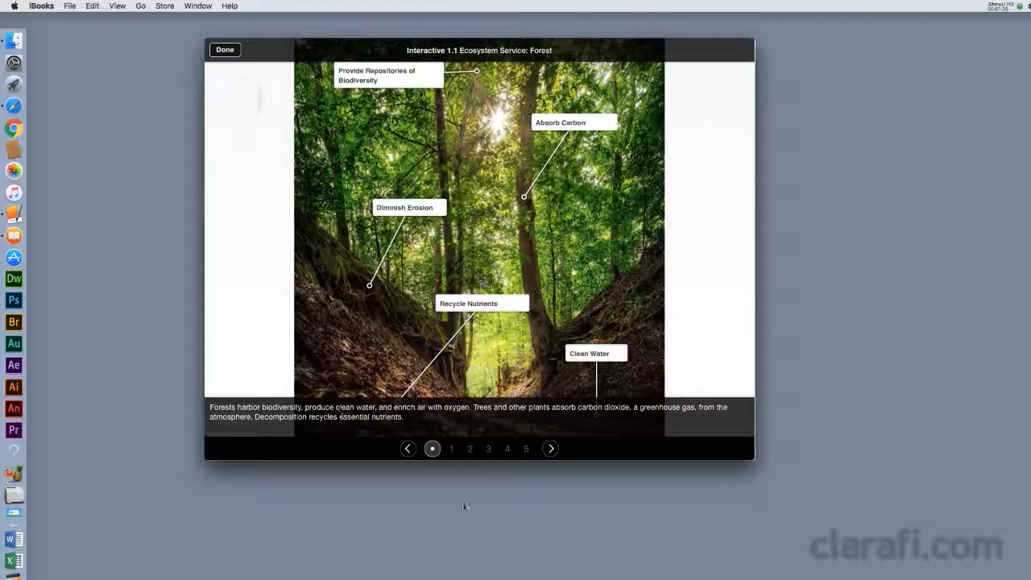
left_click(452, 448)
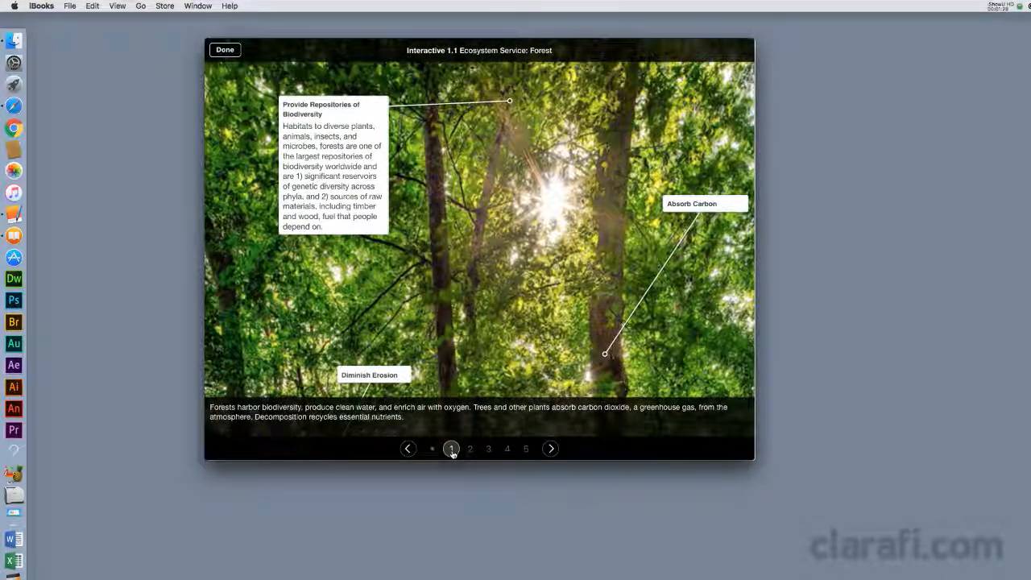
left_click(470, 448)
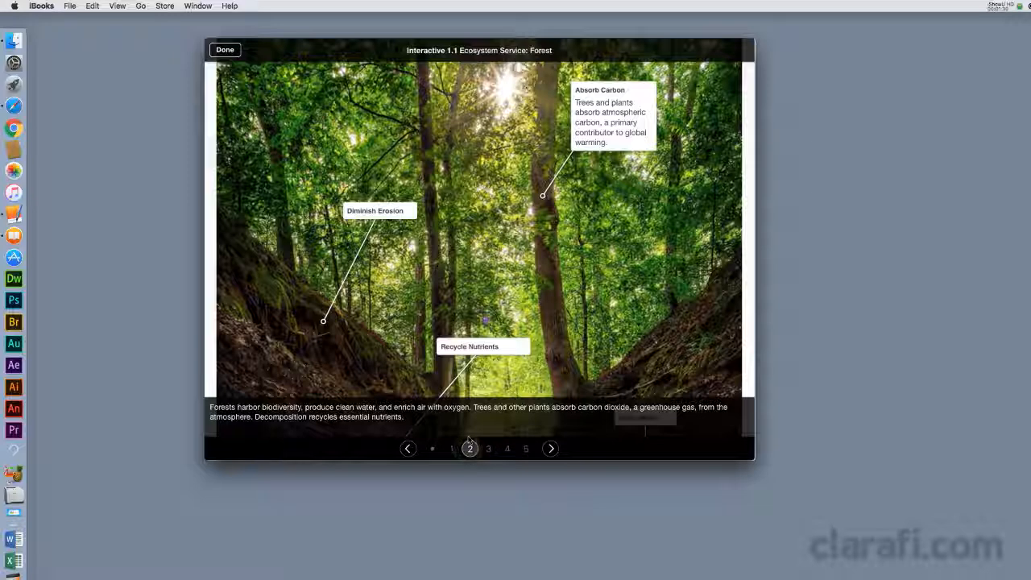
left_click(227, 51)
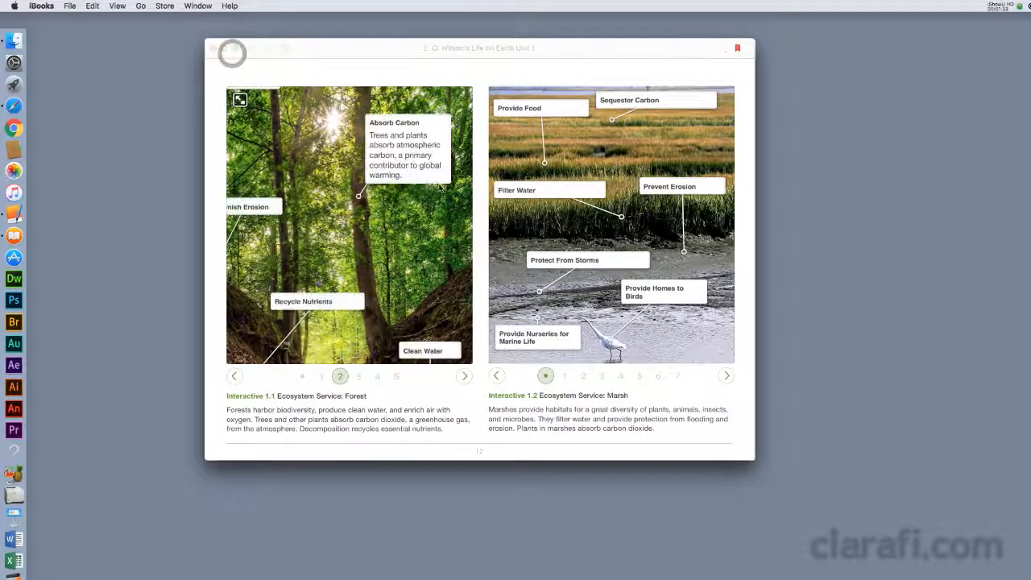
left_click(302, 376)
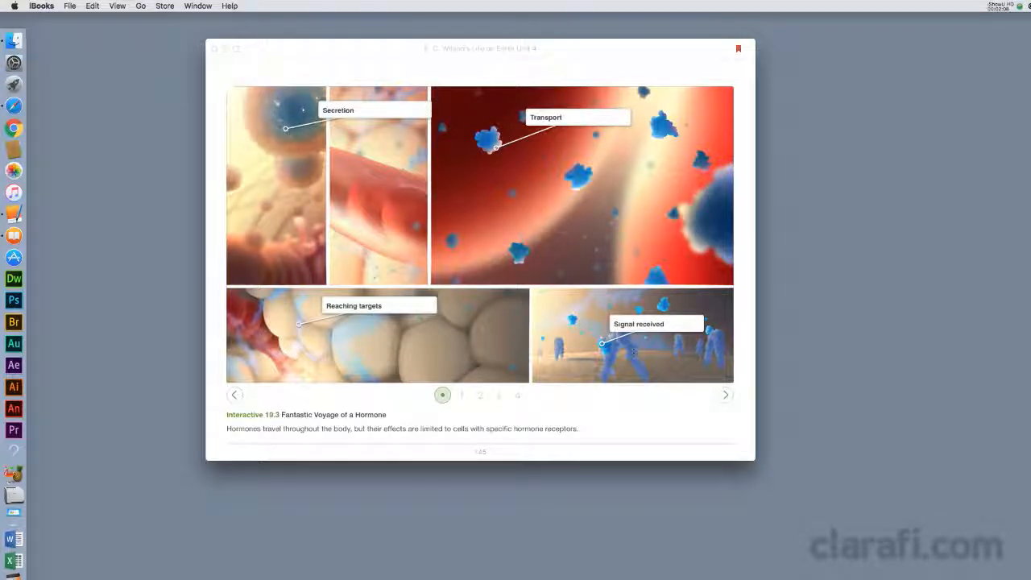
Read the Secretion and Transport callouts in the Fantastic Voyage of a Hormone interactive.
left_click(356, 111)
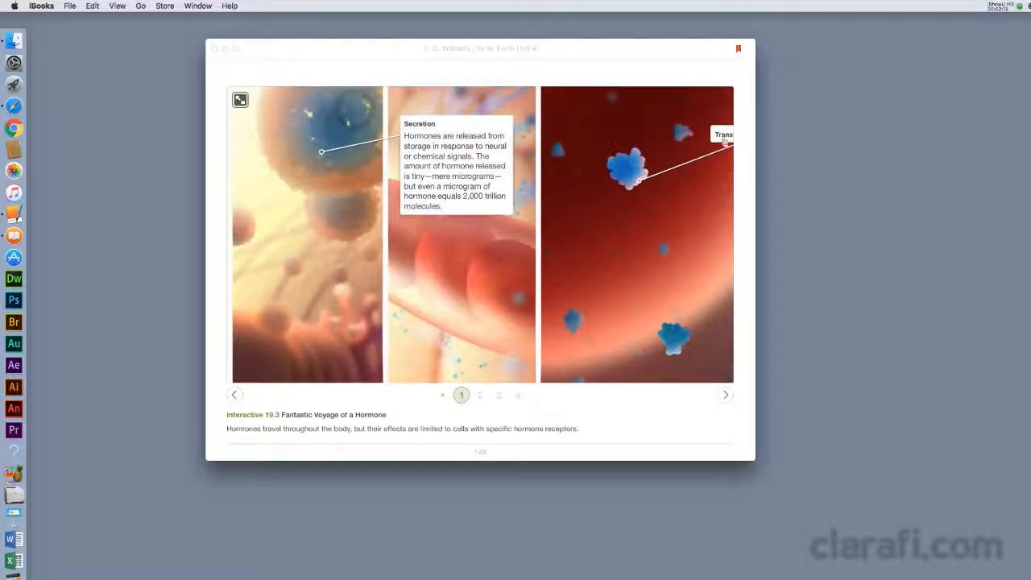
left_click(724, 137)
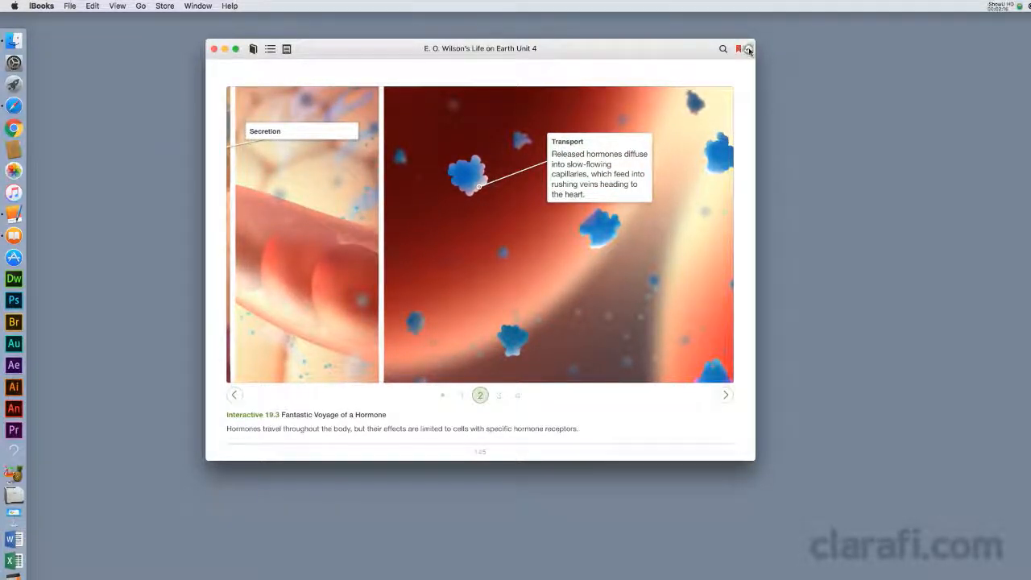
Visit the bookmarked pages Fertilization (217), From Embryo to Infant (223), and Glands and Hormones (144) in turn.
left_click(749, 50)
left_click(722, 186)
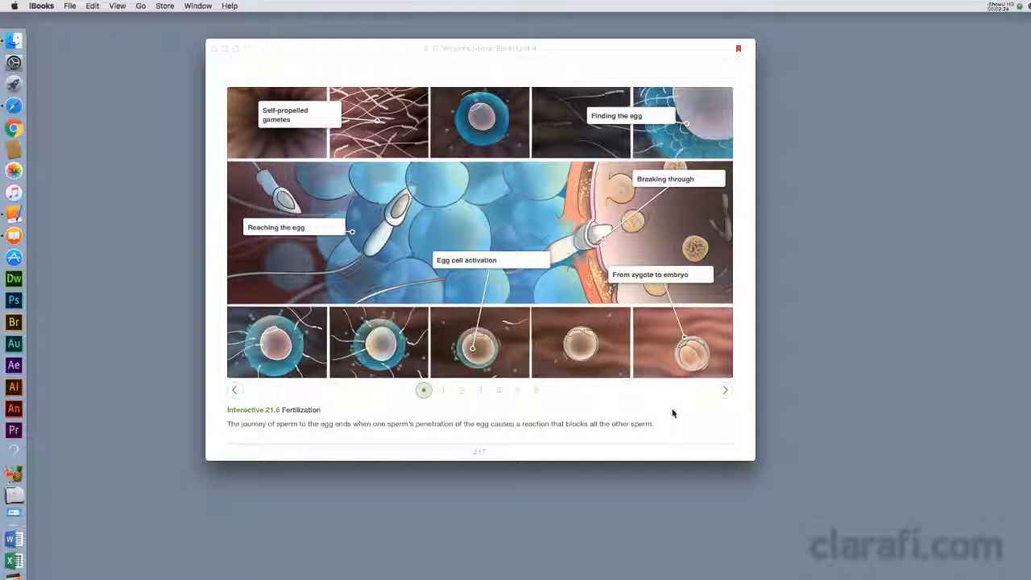
left_click(745, 49)
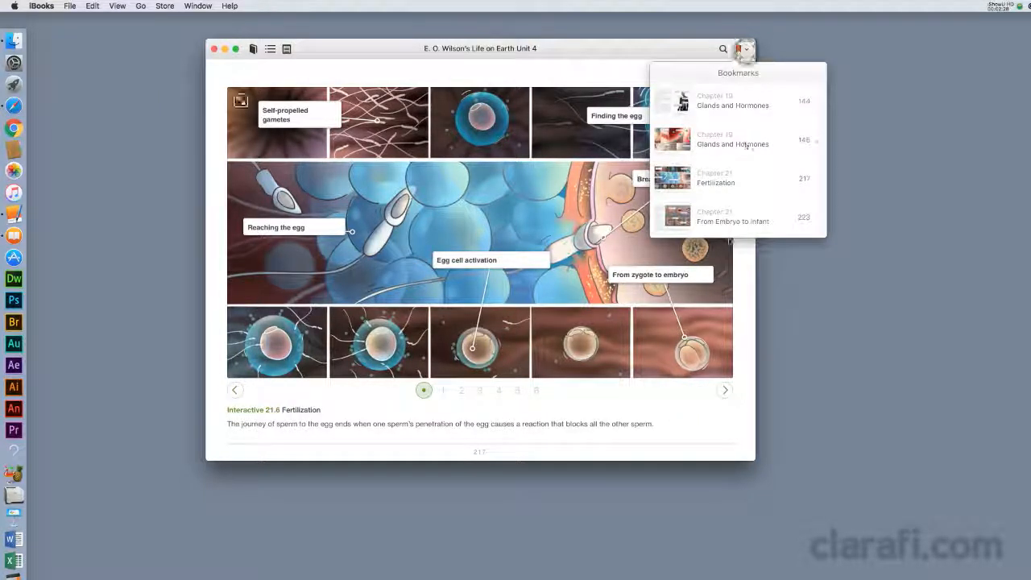
left_click(737, 220)
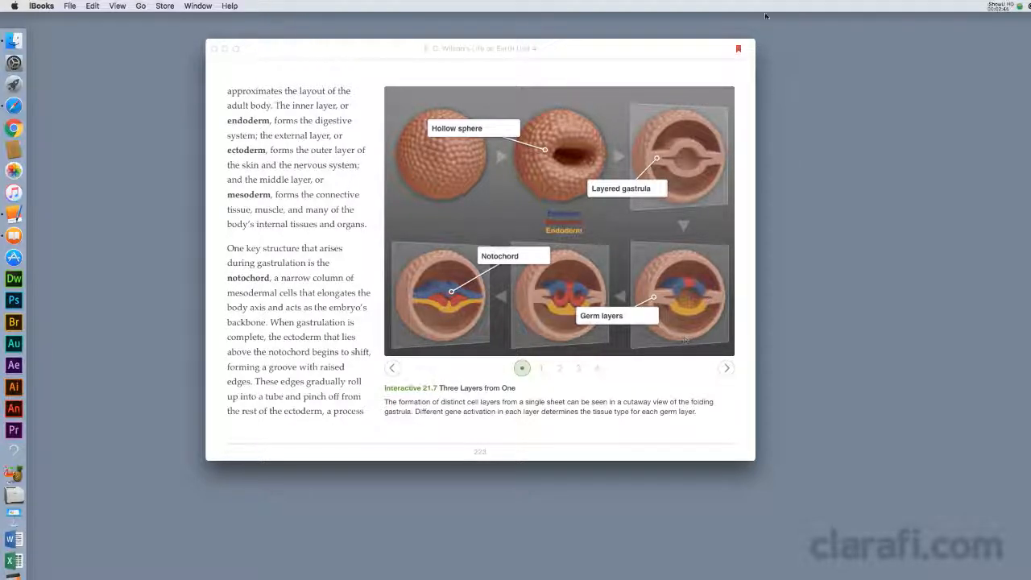
left_click(747, 50)
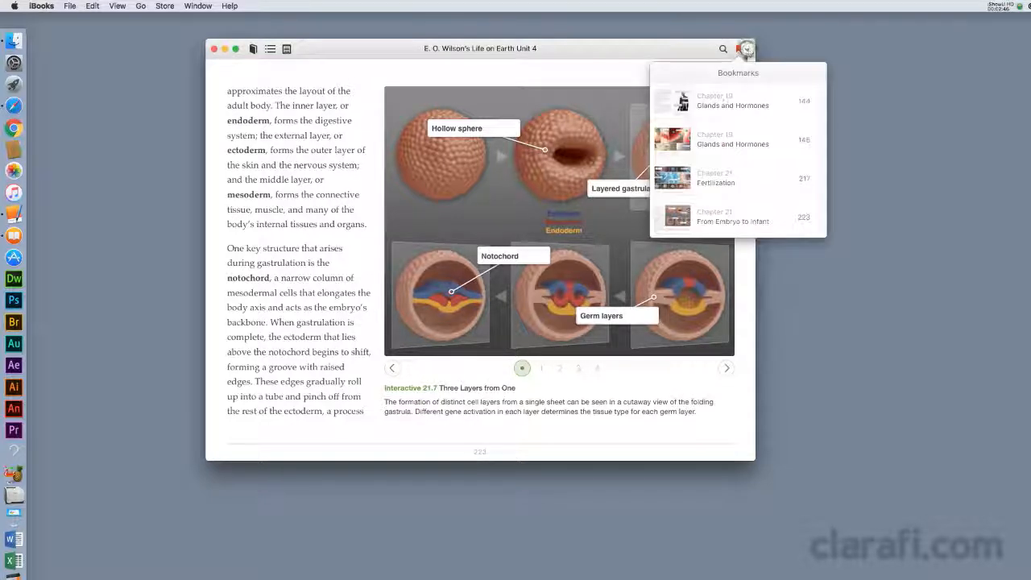
left_click(746, 103)
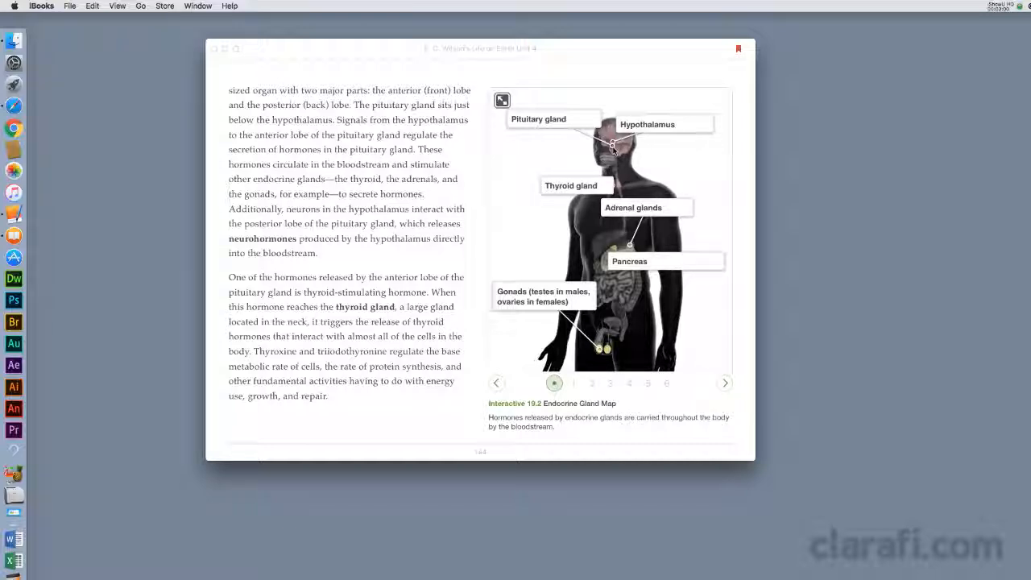
Go through the Endocrine Gland Map callouts from Hypothalamus to Gonads and return to its overview.
left_click(644, 124)
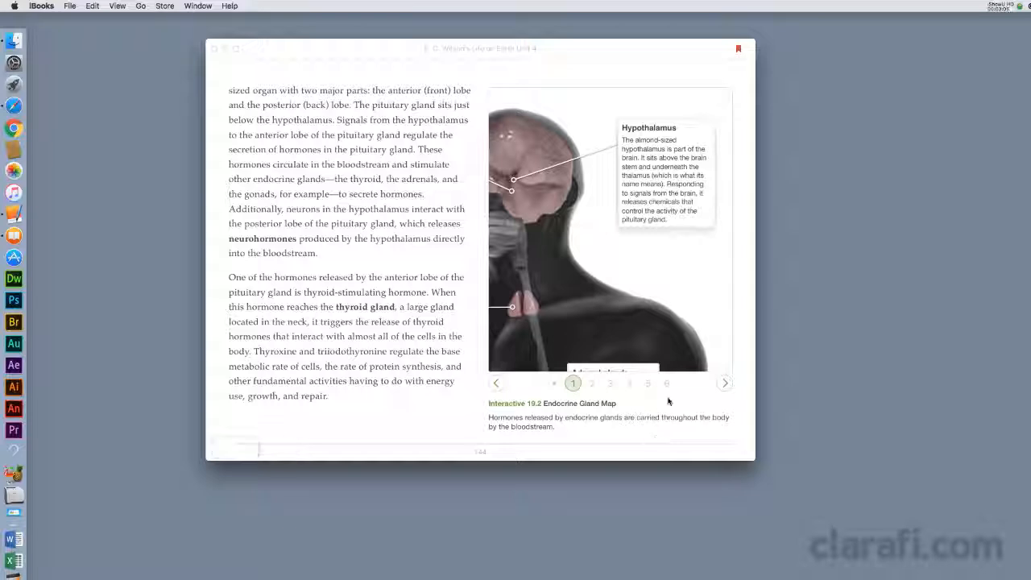
left_click(724, 385)
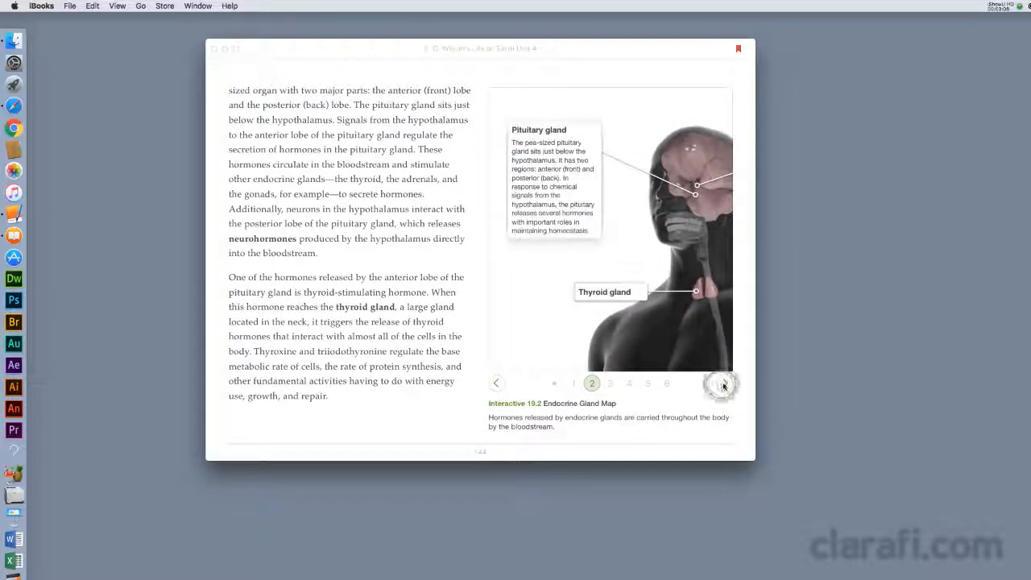
left_click(722, 385)
left_click(724, 385)
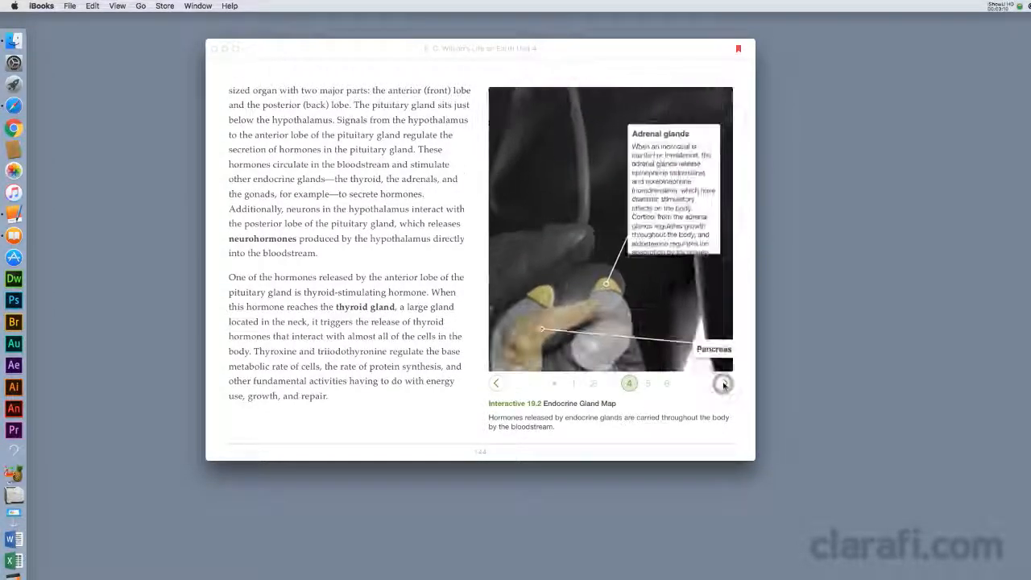
left_click(724, 384)
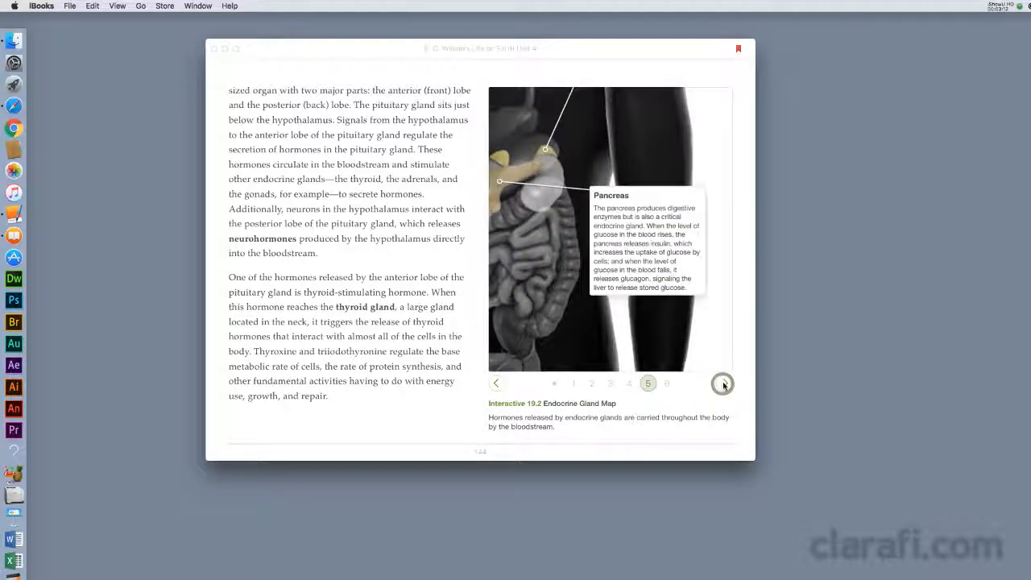
left_click(723, 384)
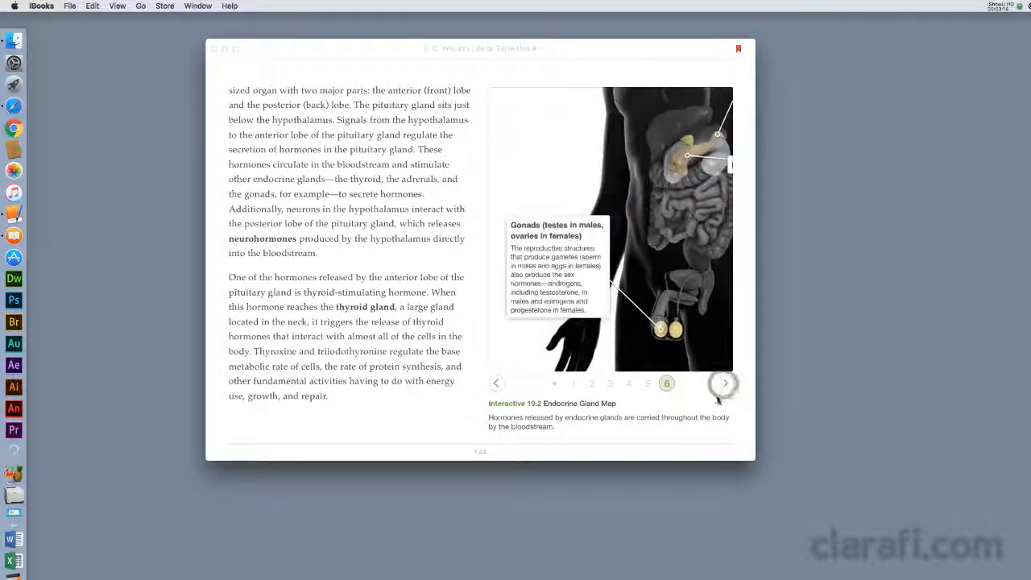
left_click(554, 383)
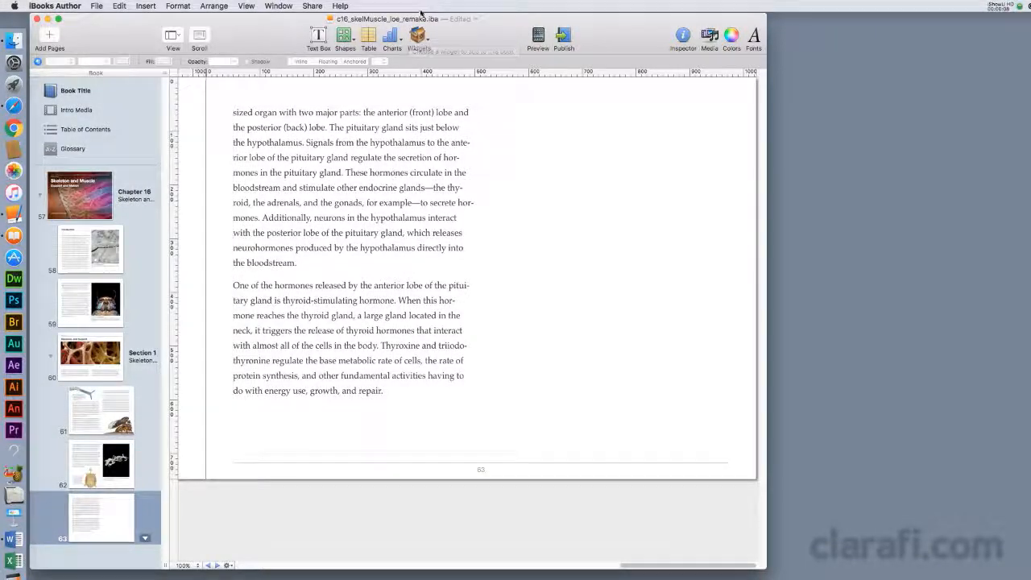
In iBooks Author, insert an Interactive Image widget on page 63 and place it in the empty space beside the text.
left_click(422, 38)
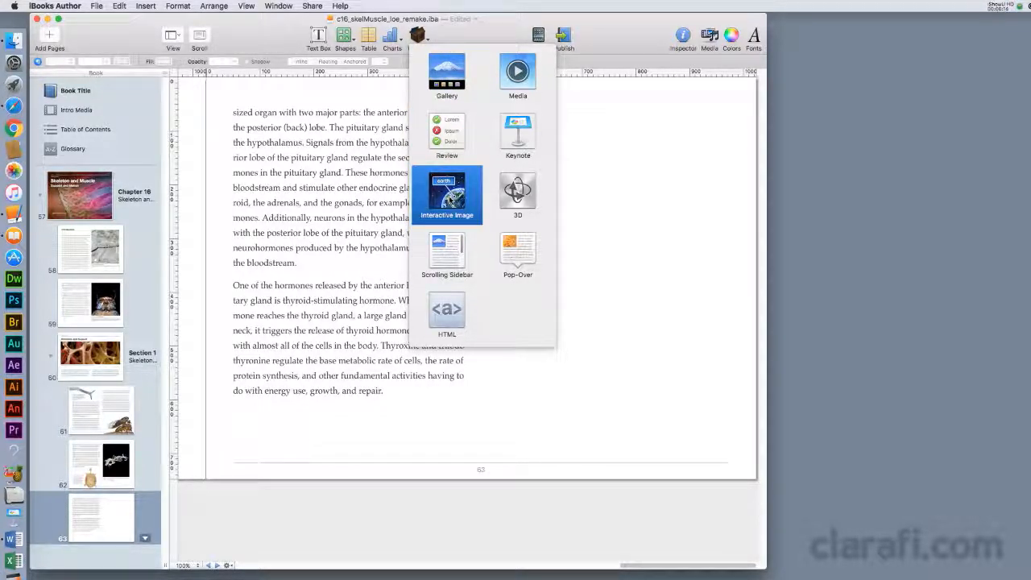
left_click(448, 195)
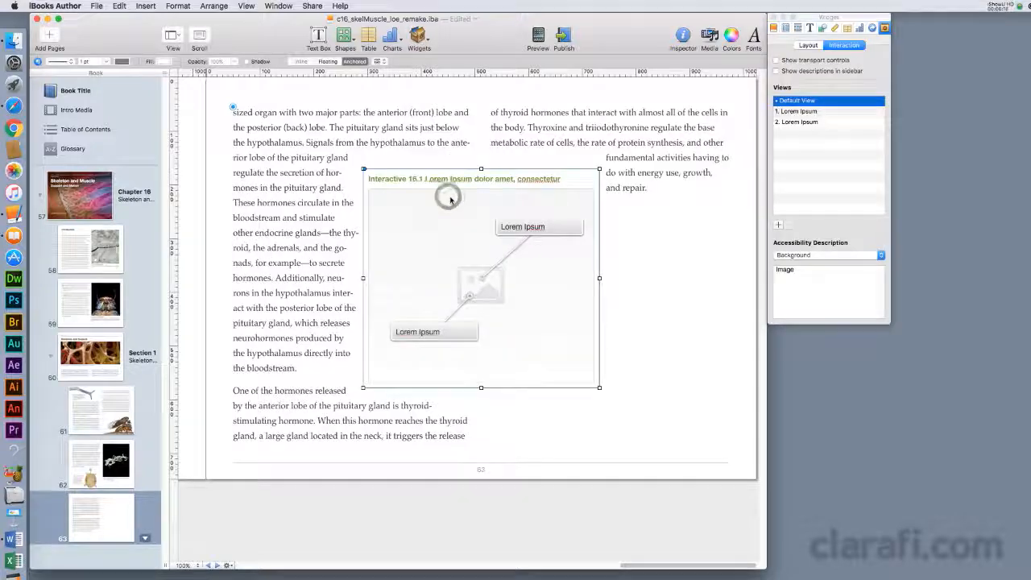
left_click_drag(483, 256, 607, 196)
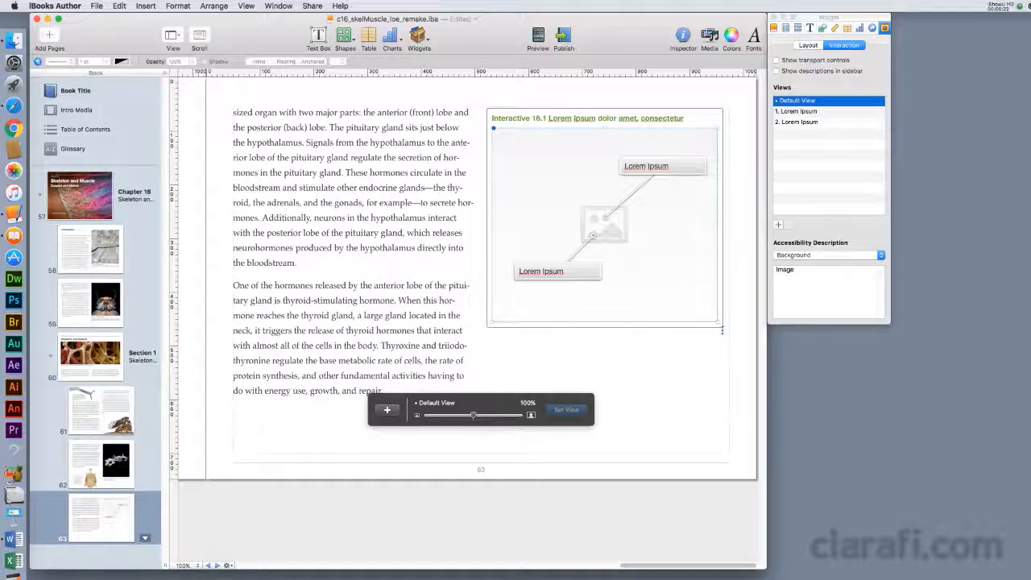
Place the c19_w02…FINAL image from Finder's InteractiveImg folder into the interactive image widget, and close the Finder window.
left_click_drag(1030, 347, 998, 224)
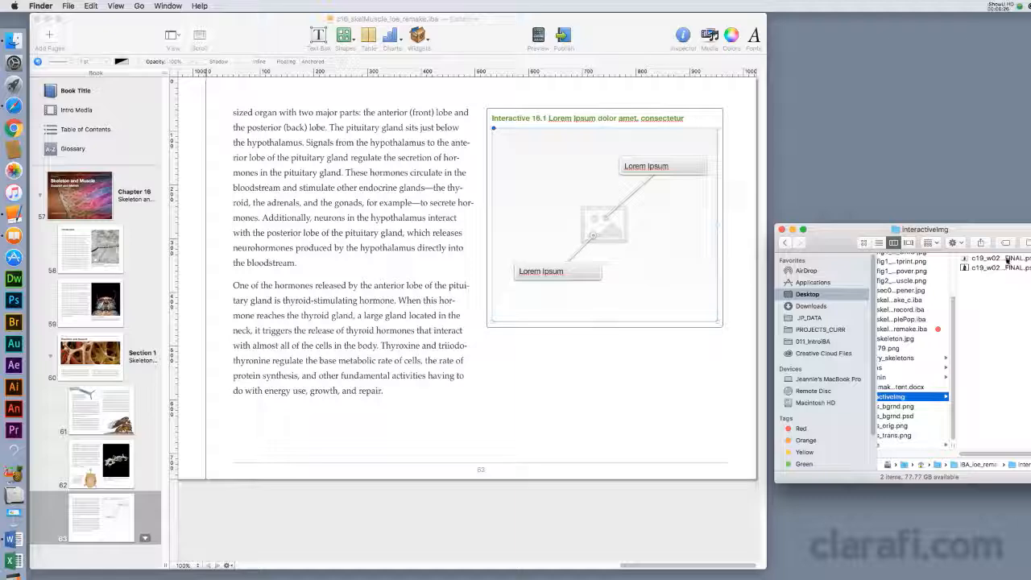
left_click_drag(1008, 259, 640, 256)
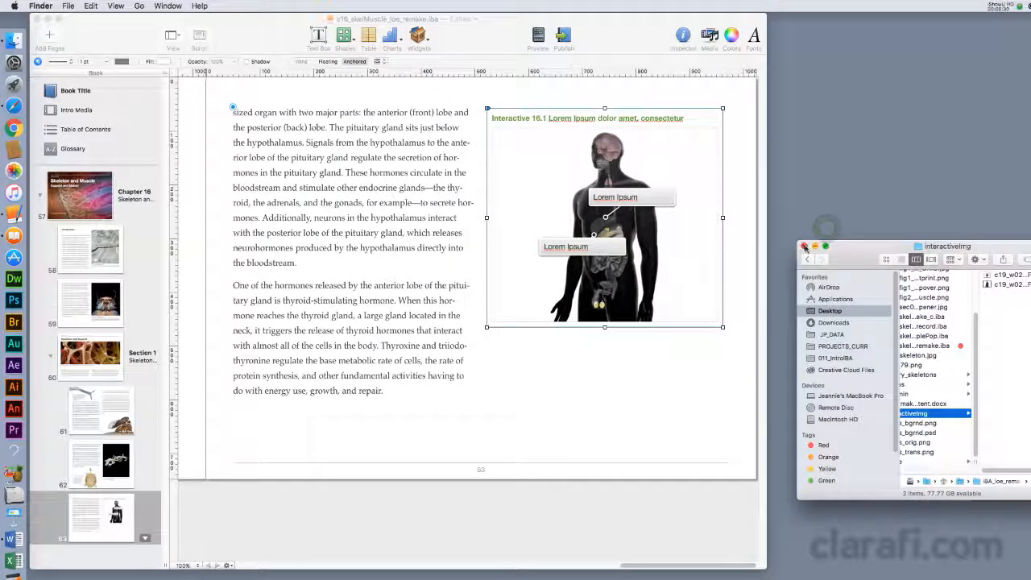
left_click(781, 230)
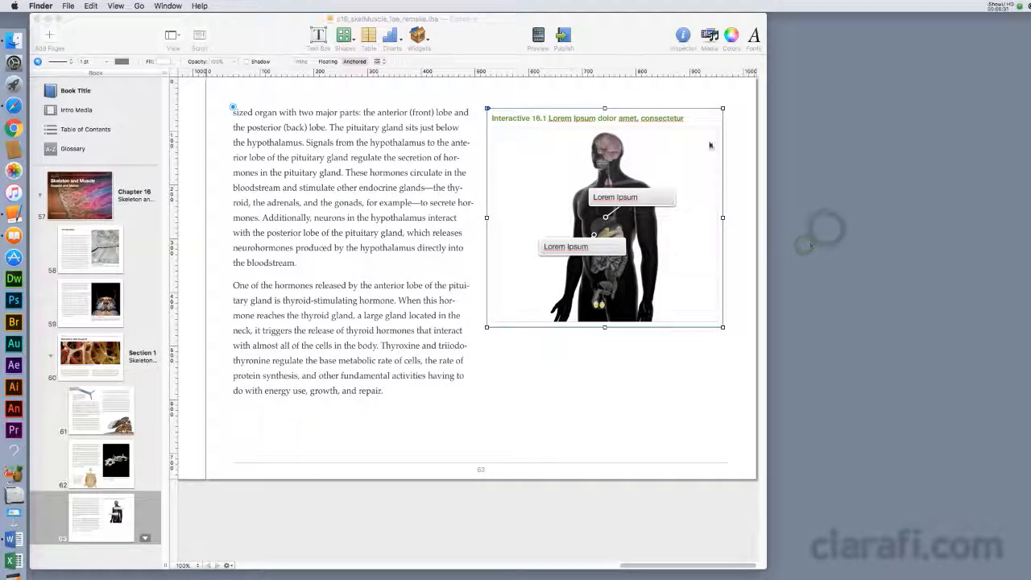
Select the image inside the widget and bring up the widget's layout settings in the Inspector.
left_click(679, 259)
left_click(682, 40)
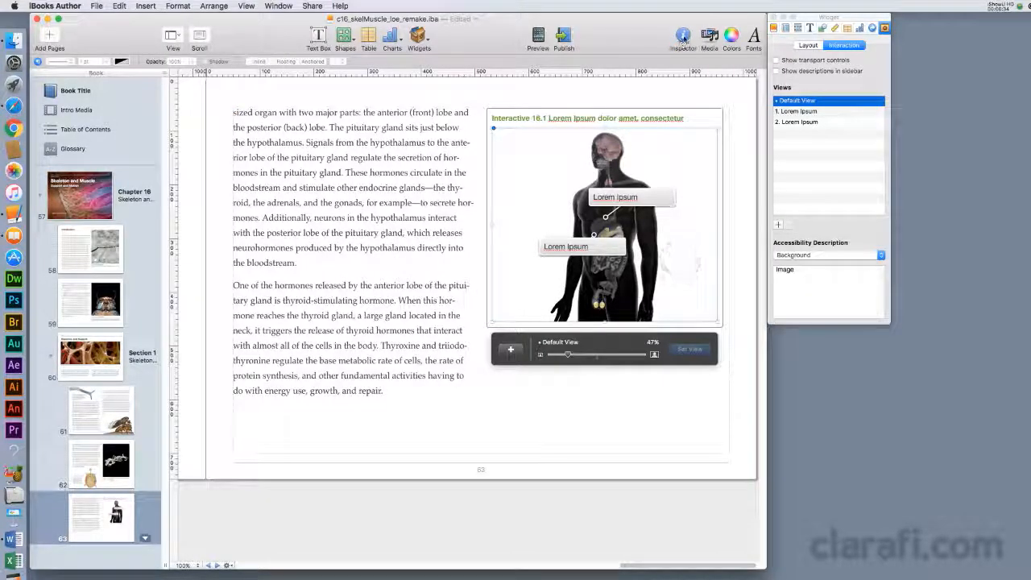
left_click(684, 38)
left_click(684, 38)
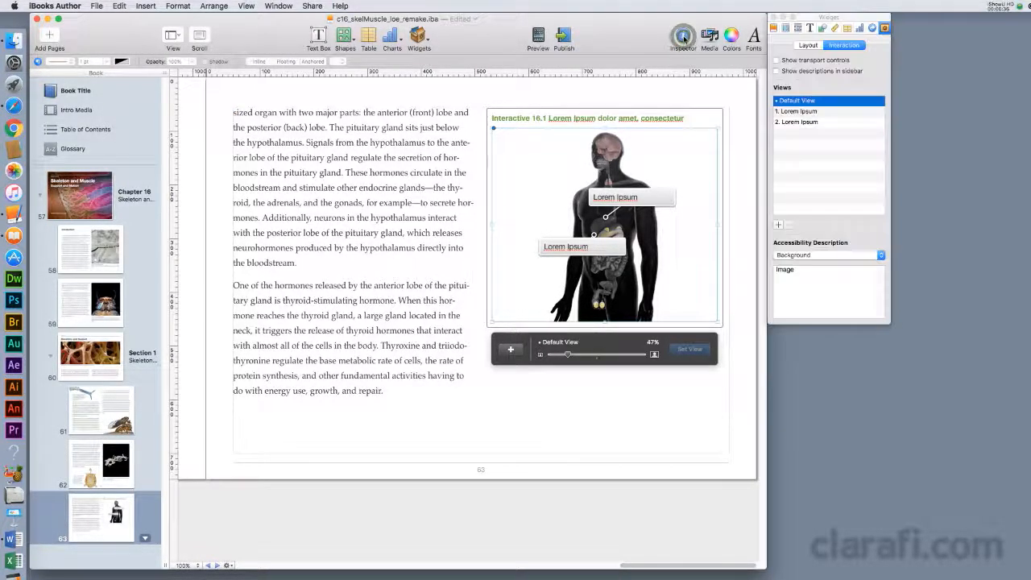
left_click(884, 29)
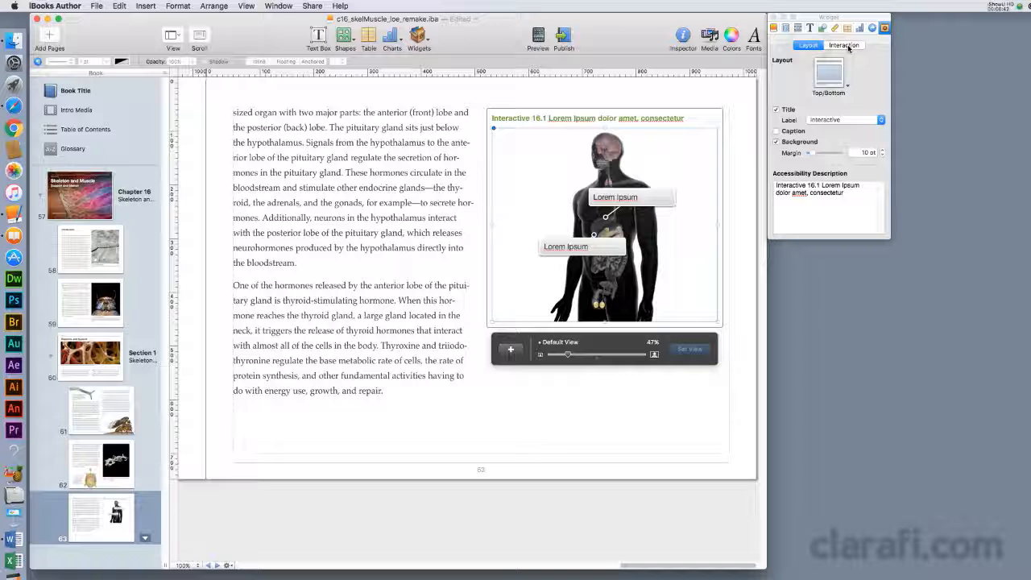
Turn on the interactive image widget's caption, turn off its background, and set its layout to Bottom.
left_click(848, 47)
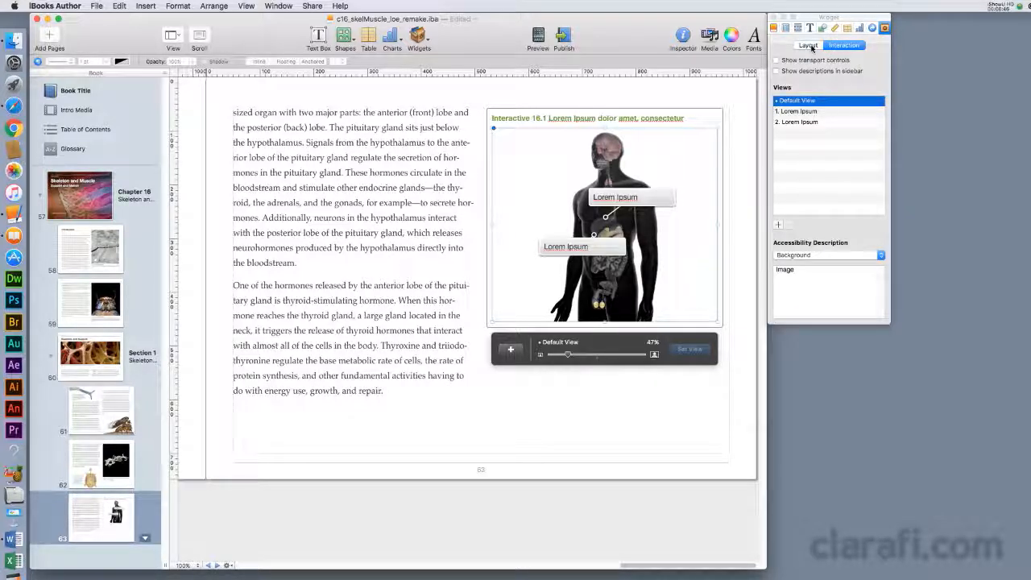
left_click(810, 46)
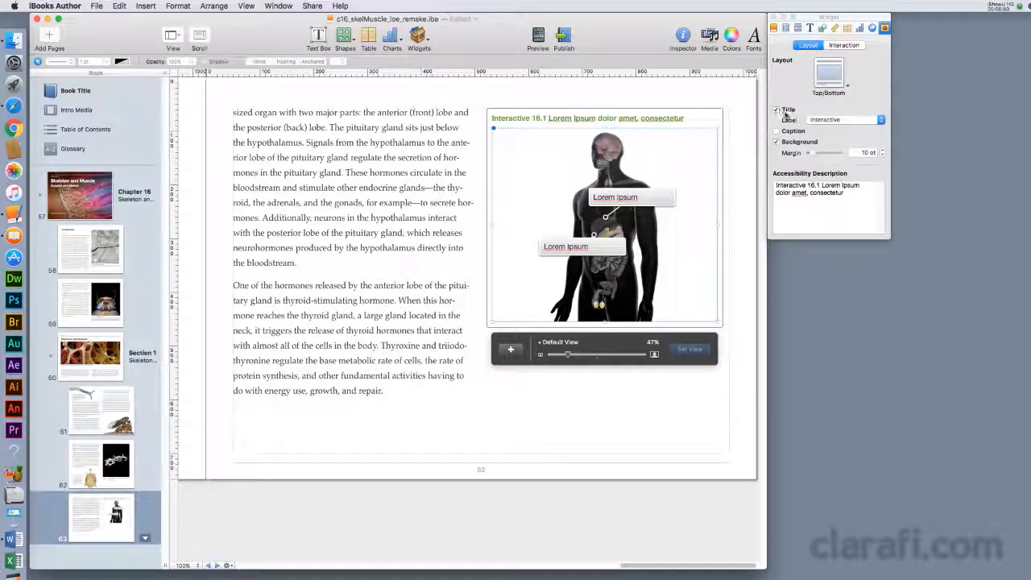
left_click(793, 131)
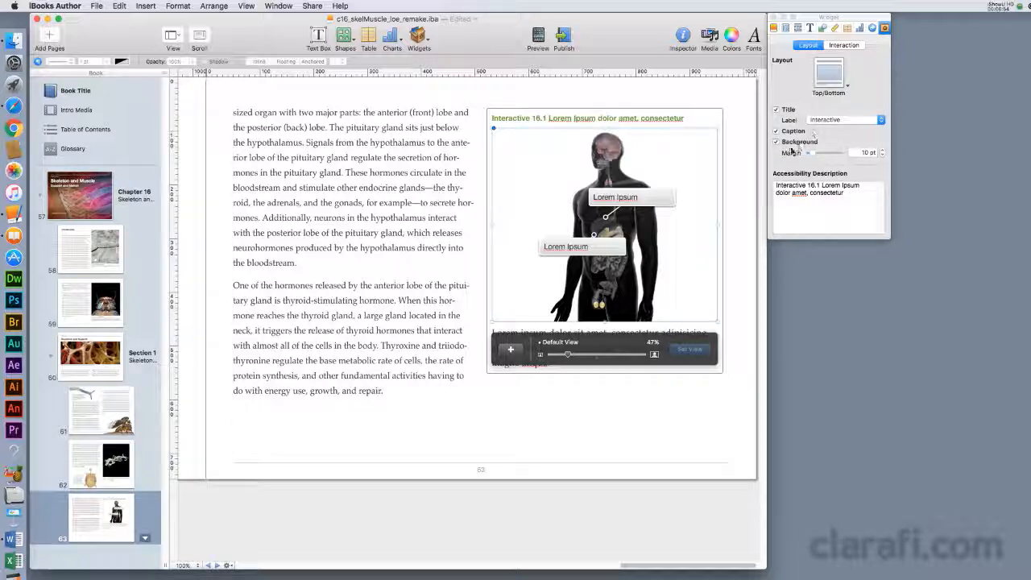
left_click(800, 145)
left_click(829, 74)
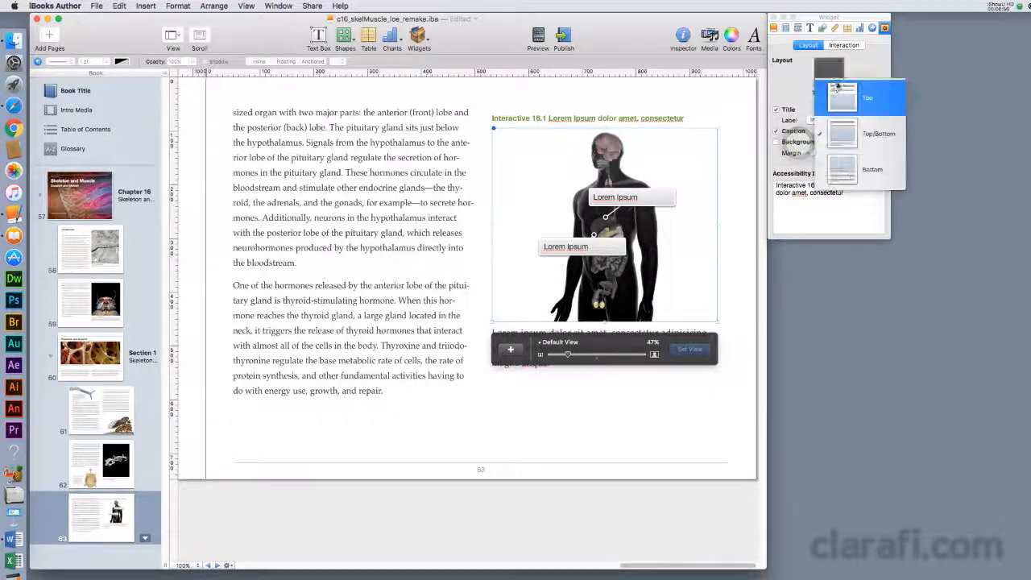
left_click(871, 171)
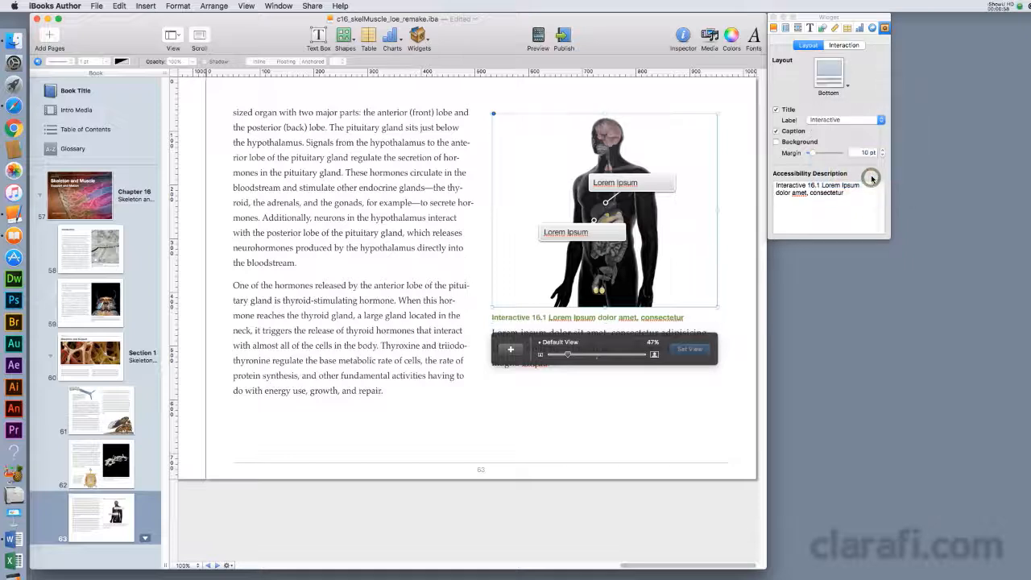
left_click(703, 422)
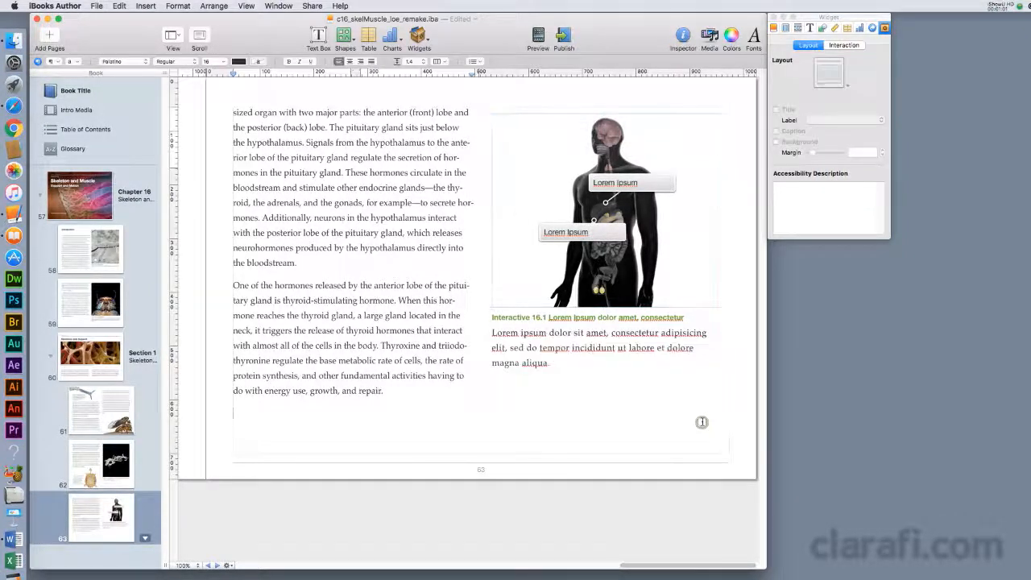
Show transport controls on the interactive image widget and use them to go to view 2.
left_click(663, 241)
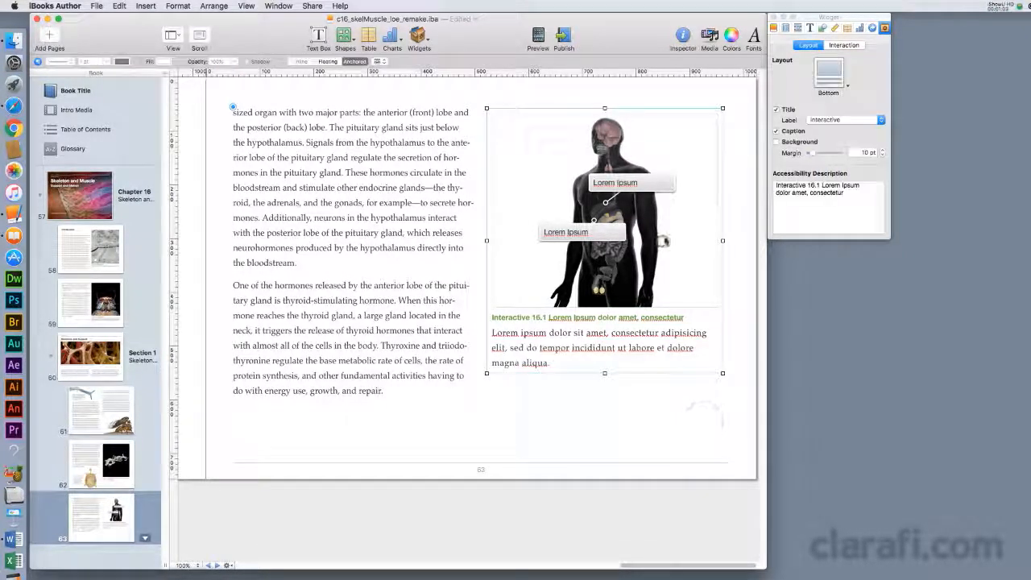
left_click(855, 46)
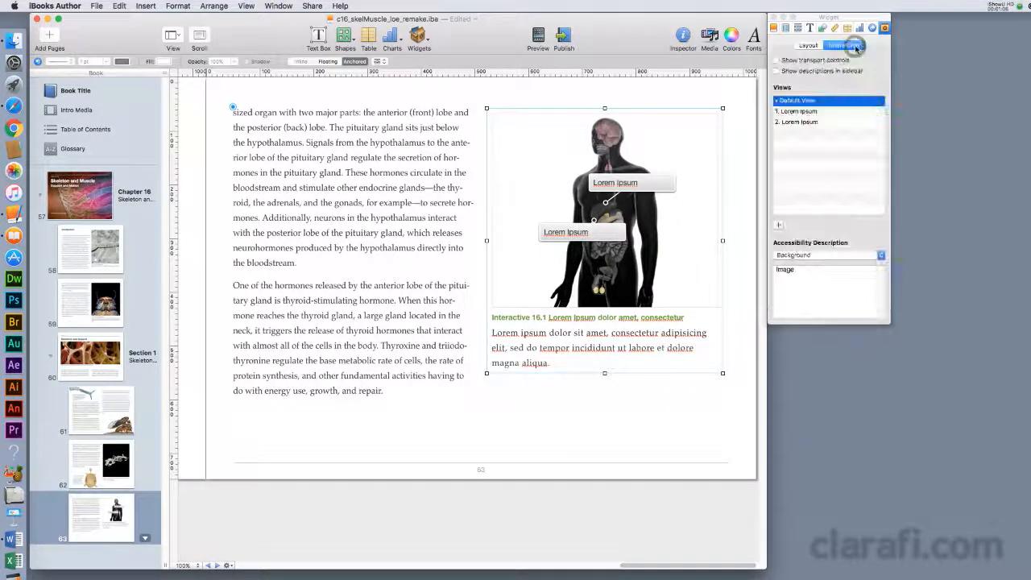
left_click(778, 60)
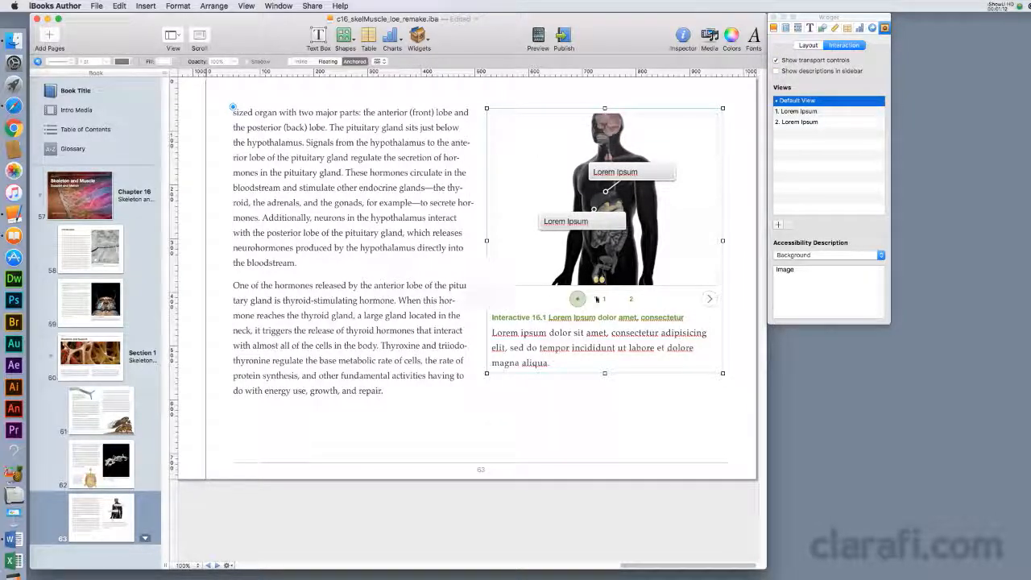
left_click(710, 300)
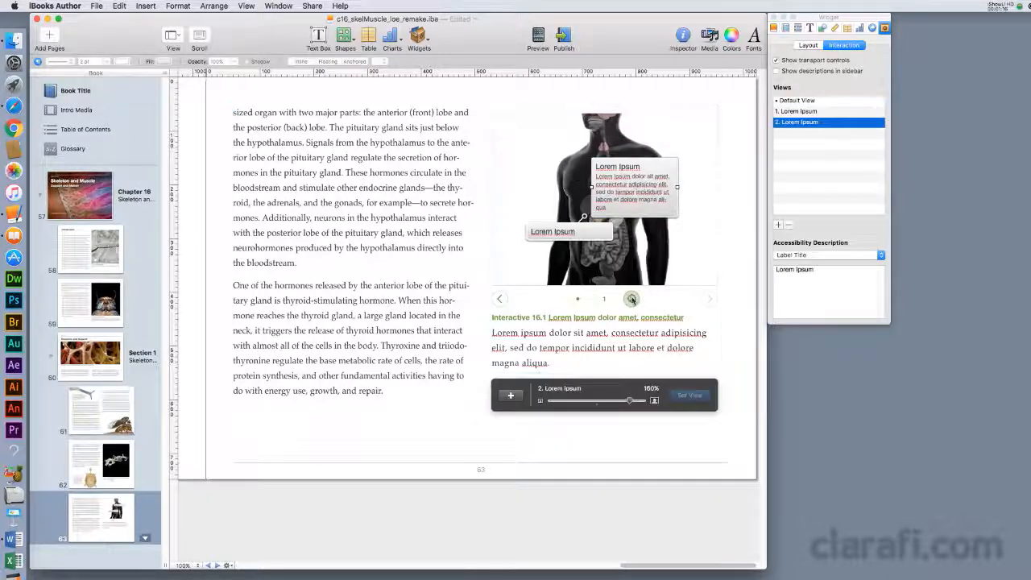
left_click(710, 301)
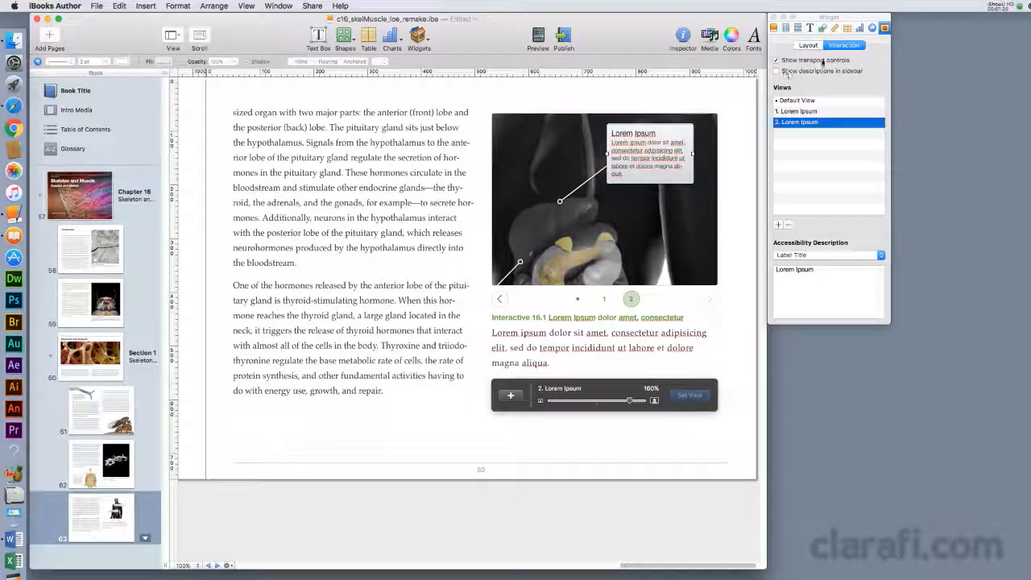
Try showing the label descriptions in a sidebar, comparing how views 1 and 2 look with it.
left_click(778, 72)
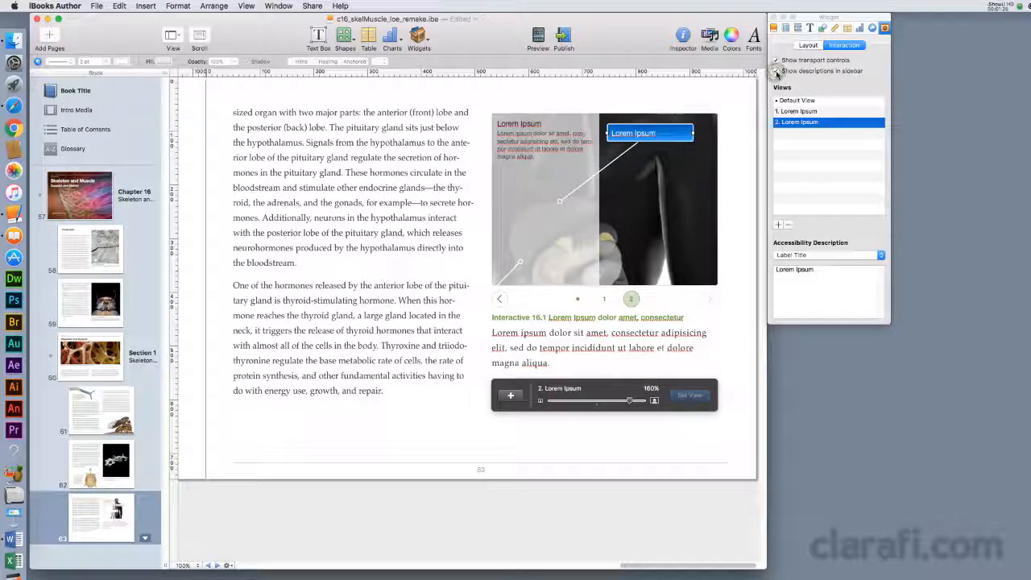
left_click(778, 72)
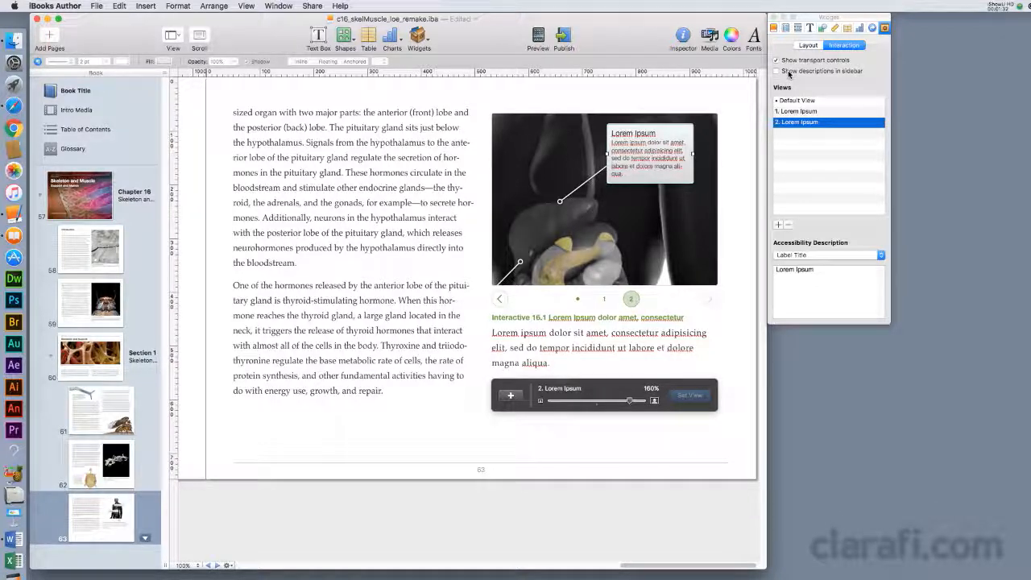
left_click(778, 72)
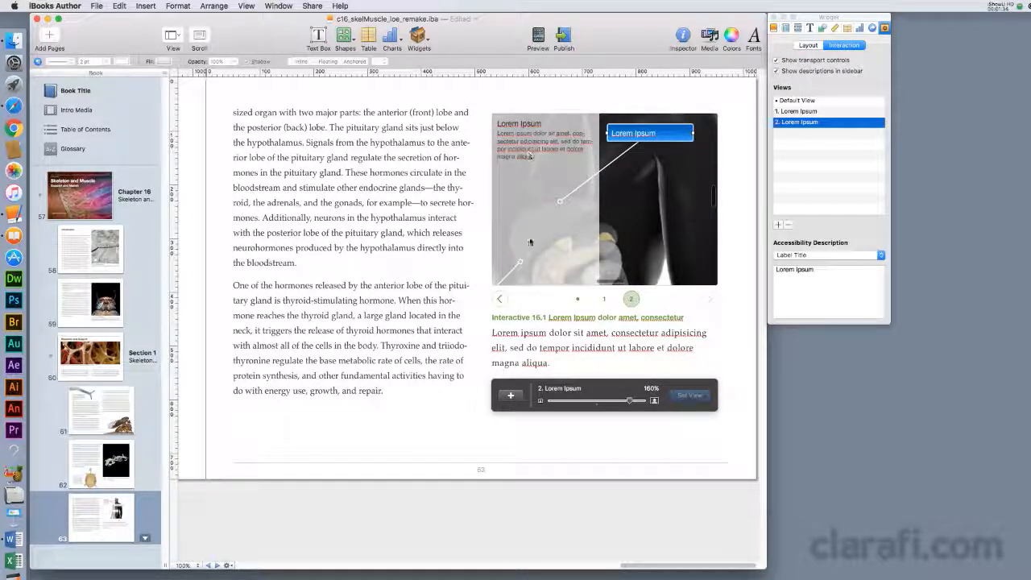
left_click(604, 299)
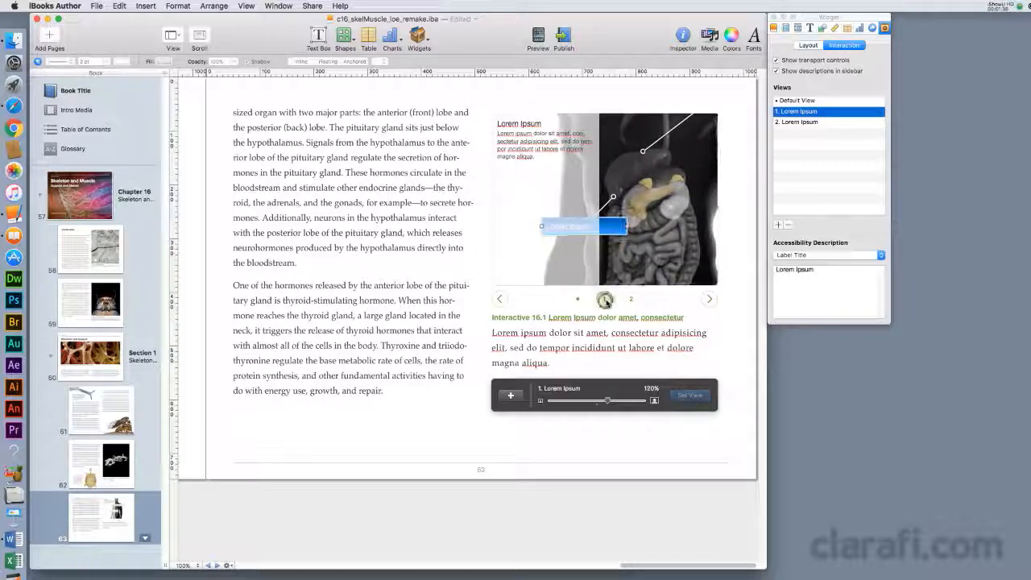
left_click(633, 300)
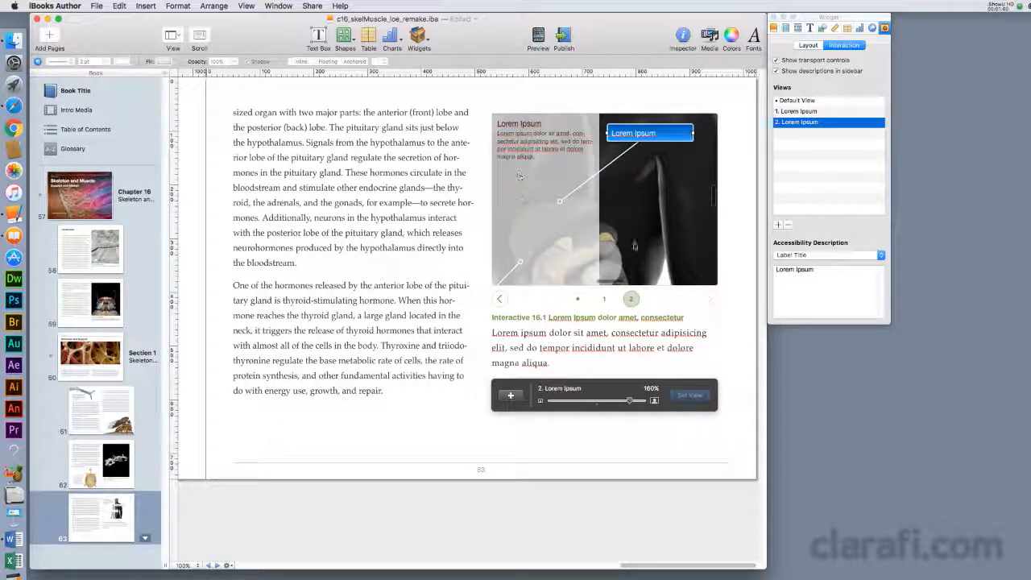
left_click(605, 300)
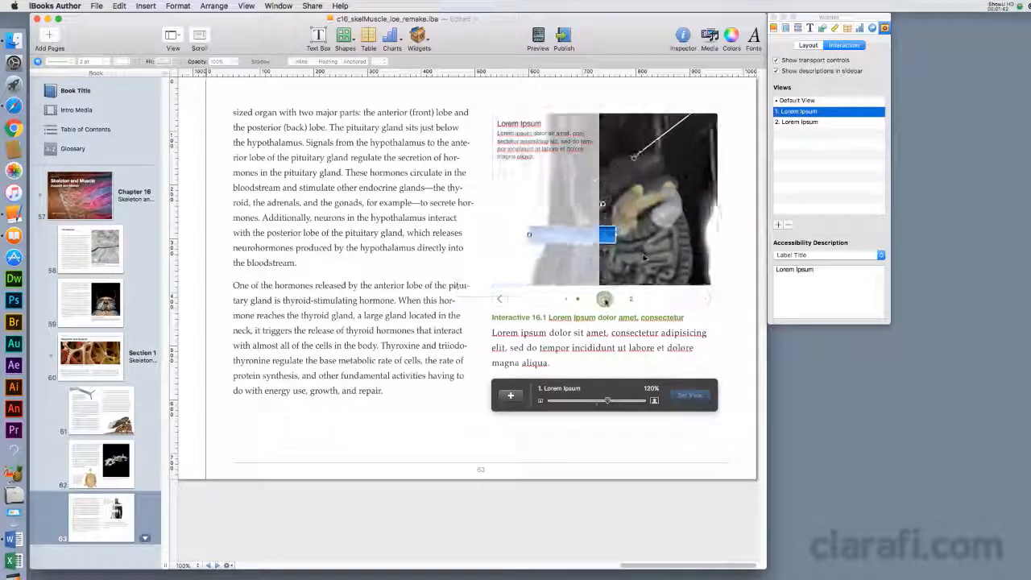
left_click(776, 71)
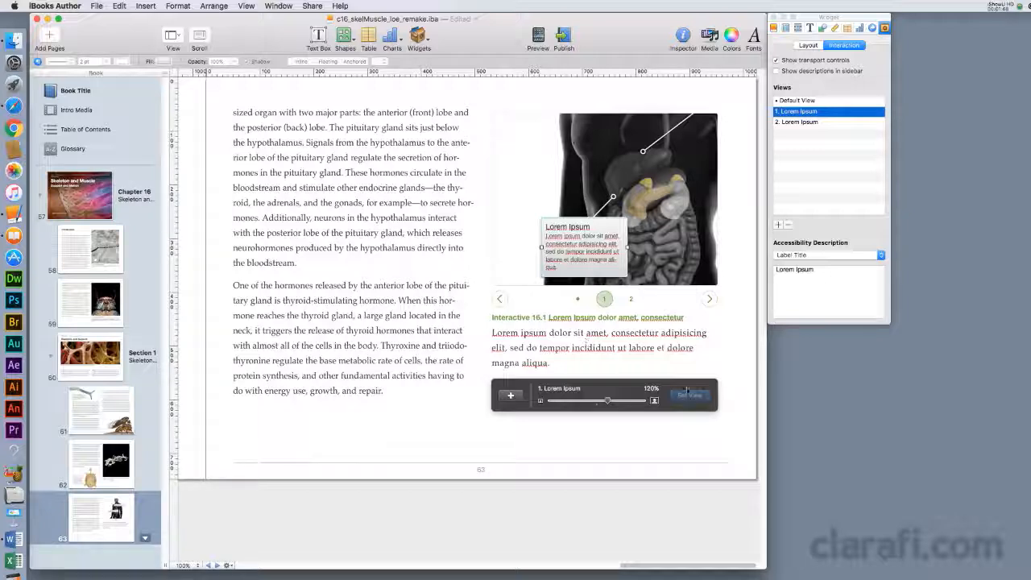
Stretch the interactive image widget downward so it ends just above the page's footer line.
left_click(734, 281)
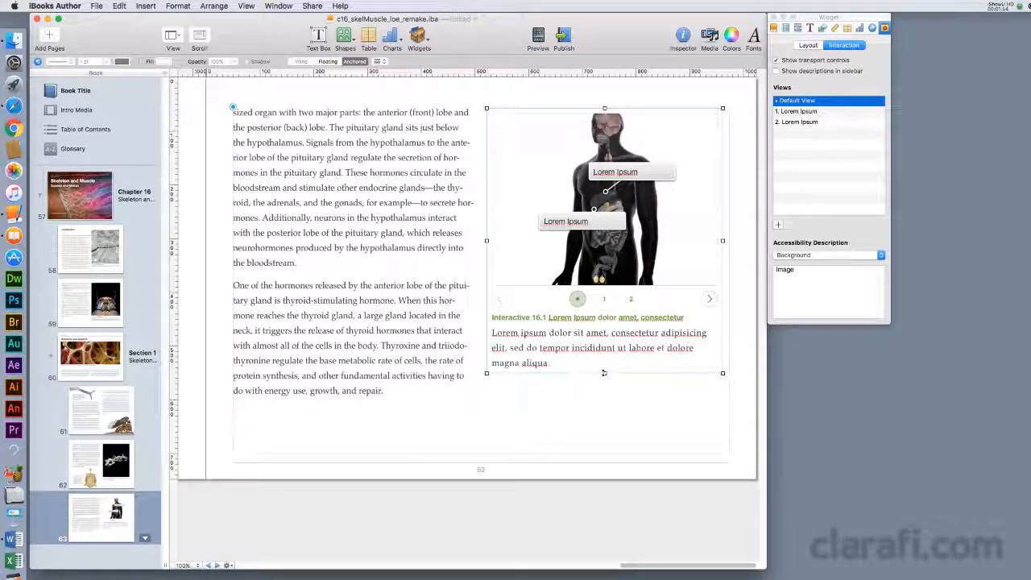
left_click_drag(604, 372, 609, 444)
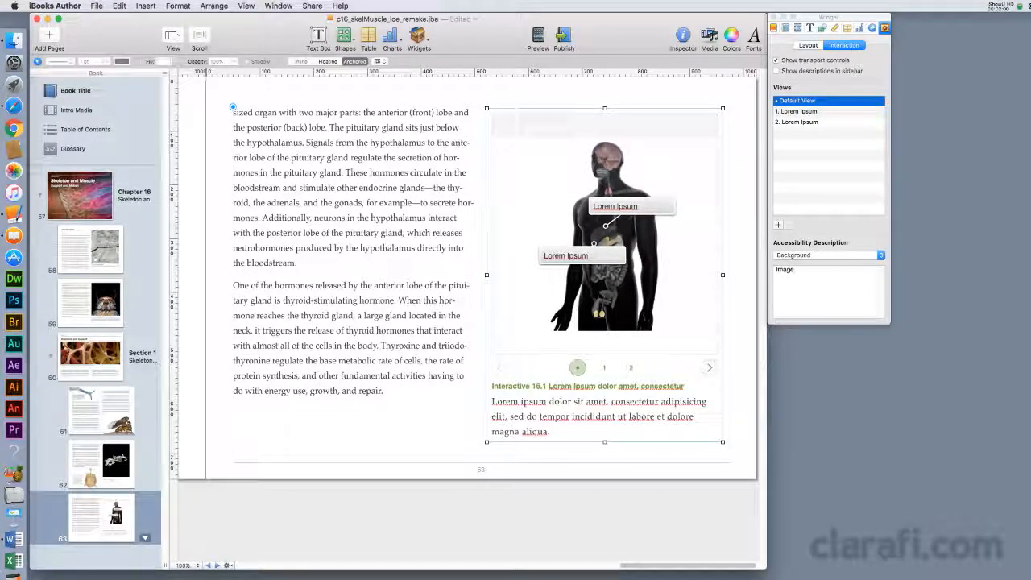
Bring up the Word document with the widget text, and replace the widget's placeholder title with "Endocrine Gland Map" in iBooks Author.
left_click_drag(1028, 564, 951, 30)
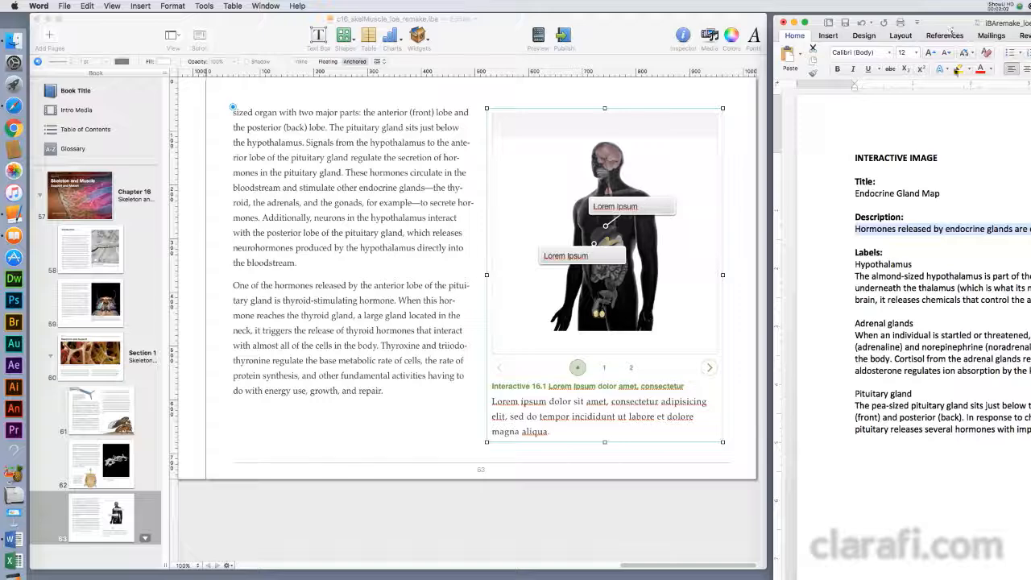
left_click(645, 388)
left_click(644, 387)
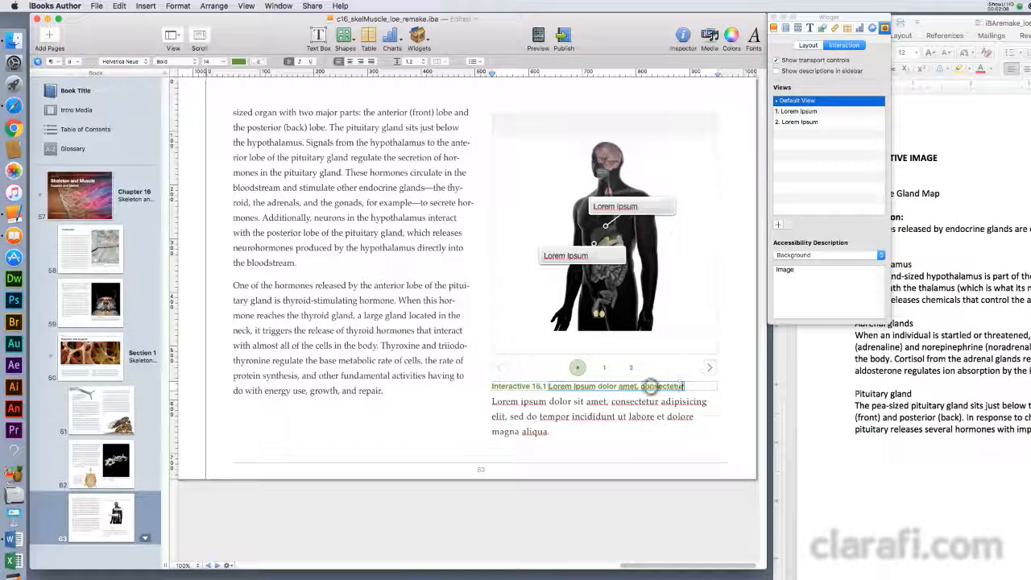
left_click_drag(683, 386, 545, 389)
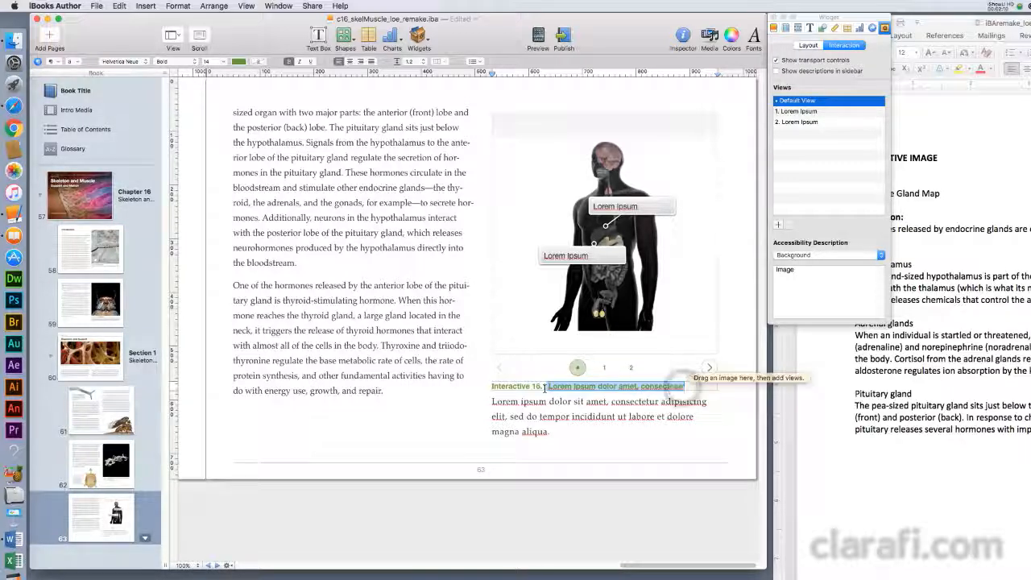
type("Endocrine Gland Map")
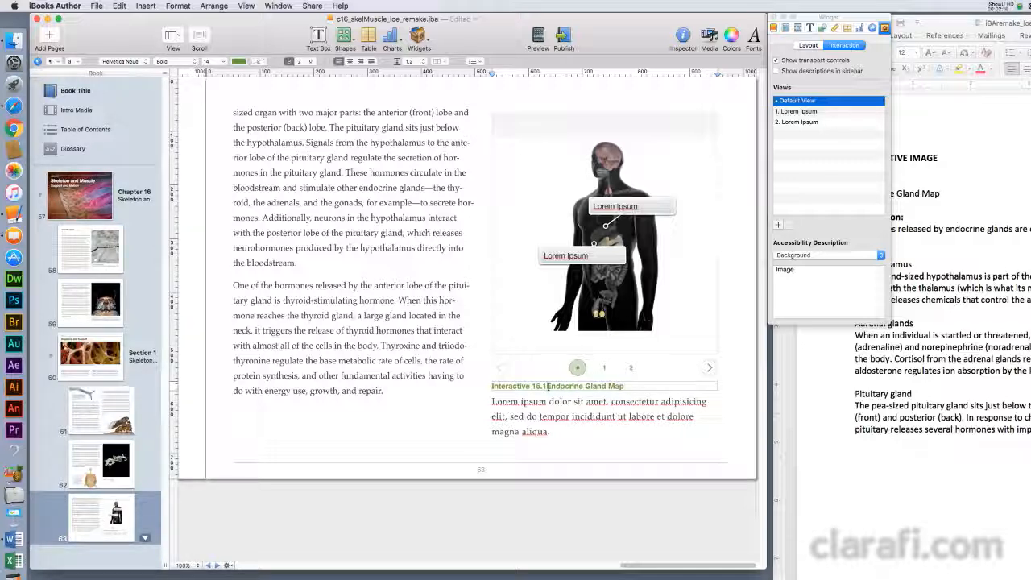
Show the styles drawer and apply the Figure Title character style to the "Endocrine Gland Map" text.
left_click_drag(548, 388, 627, 389)
left_click(174, 34)
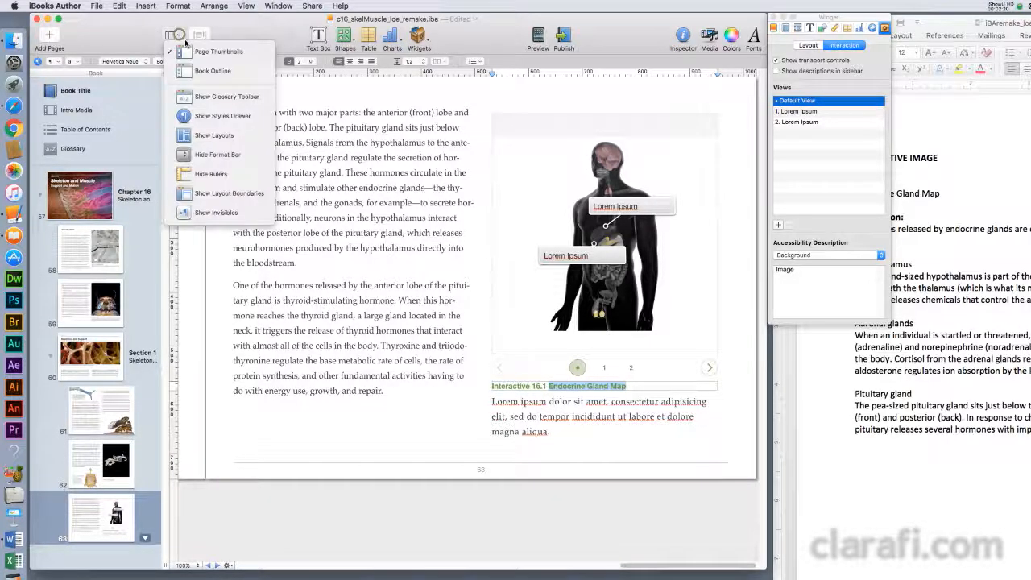
left_click(214, 118)
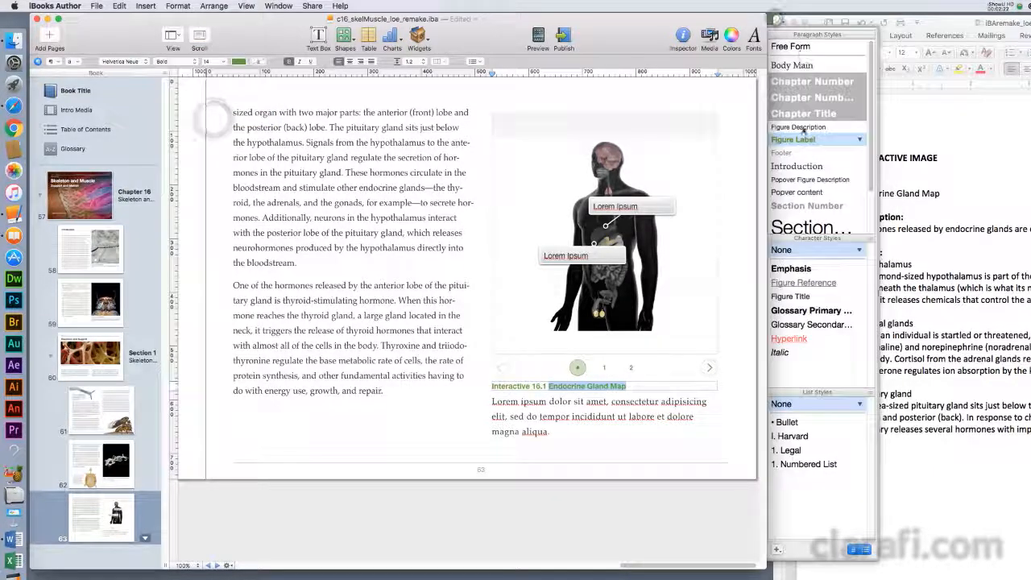
left_click(814, 296)
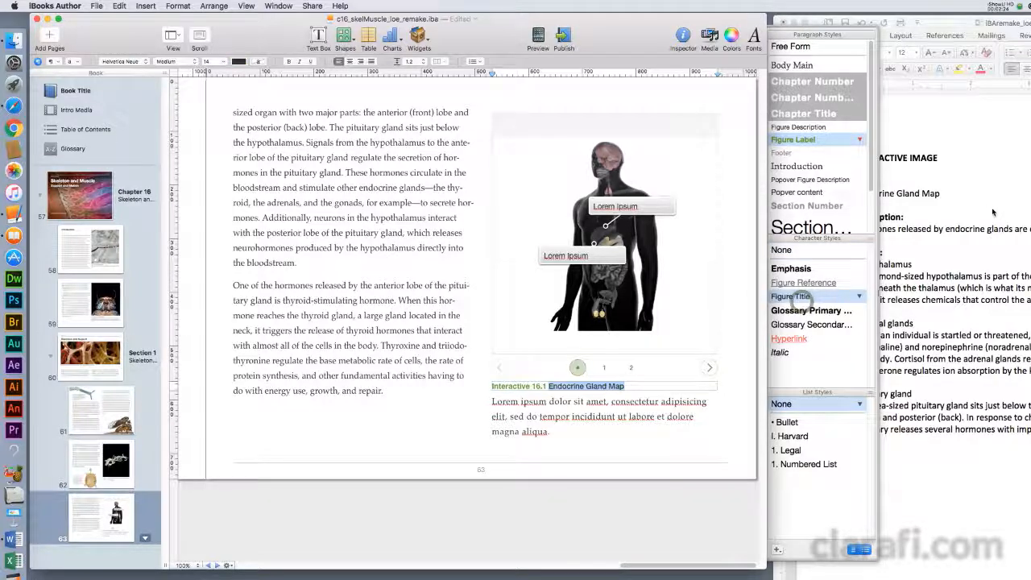
Replace the widget's placeholder caption with "Hormones released by endocrine glands are carried throughout the body by the bloodstream.".
left_click(995, 212)
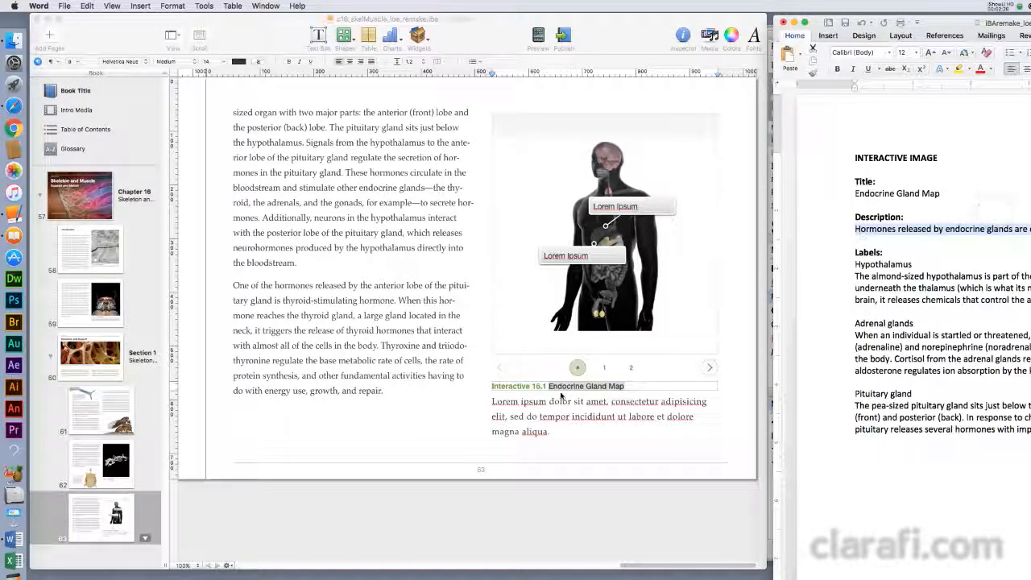
left_click(537, 415)
triple_click(543, 430)
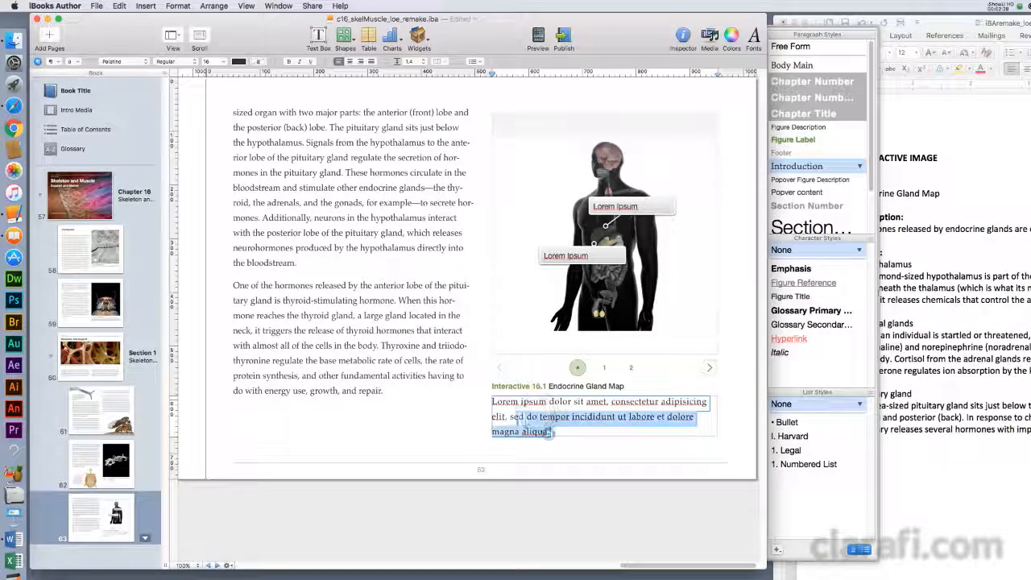
type("Hormones released by endocrine glands are carried throughout the body by the bloodstream.")
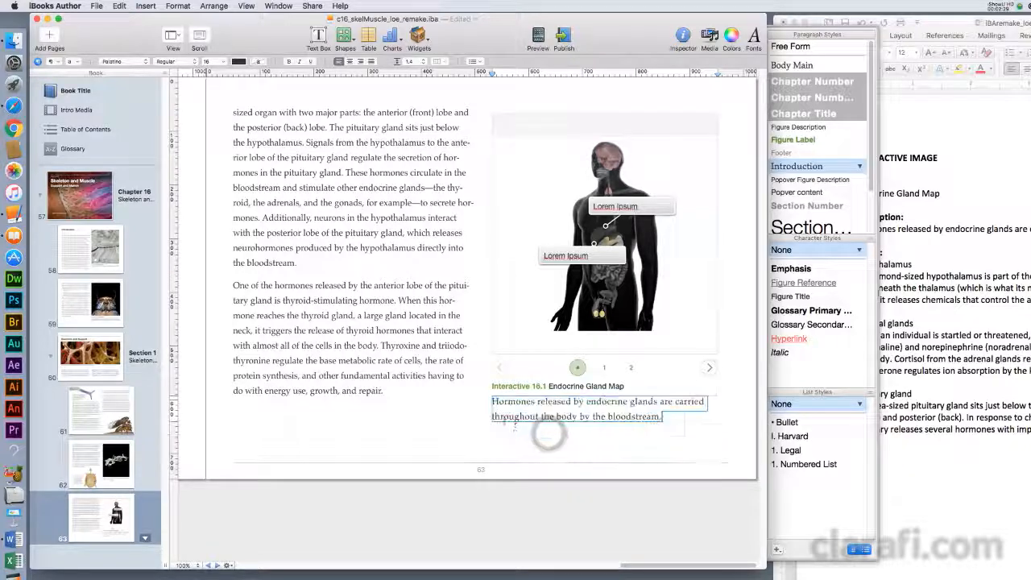
Apply the Figure Description paragraph style to the widget's caption.
triple_click(663, 417)
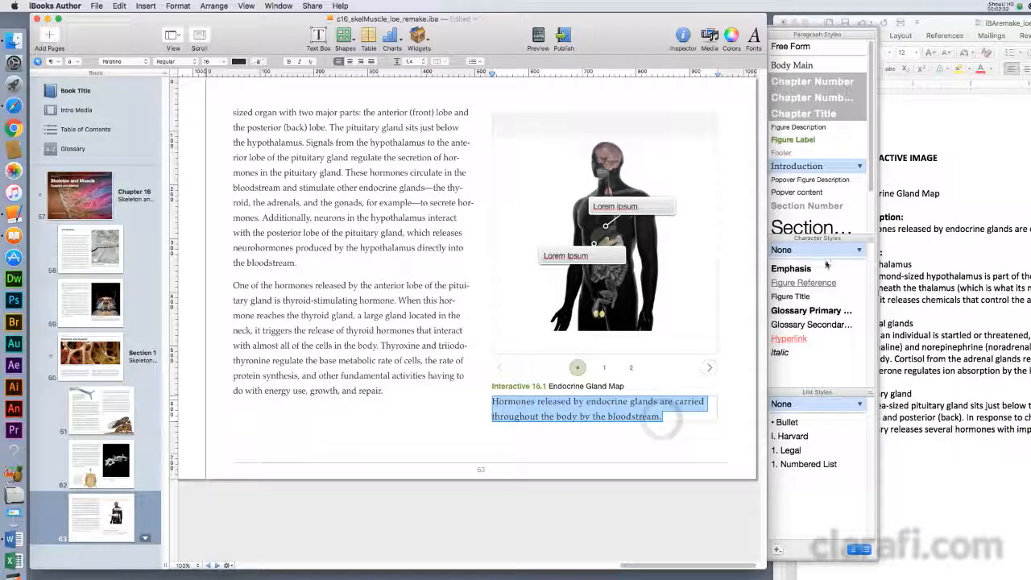
left_click(809, 129)
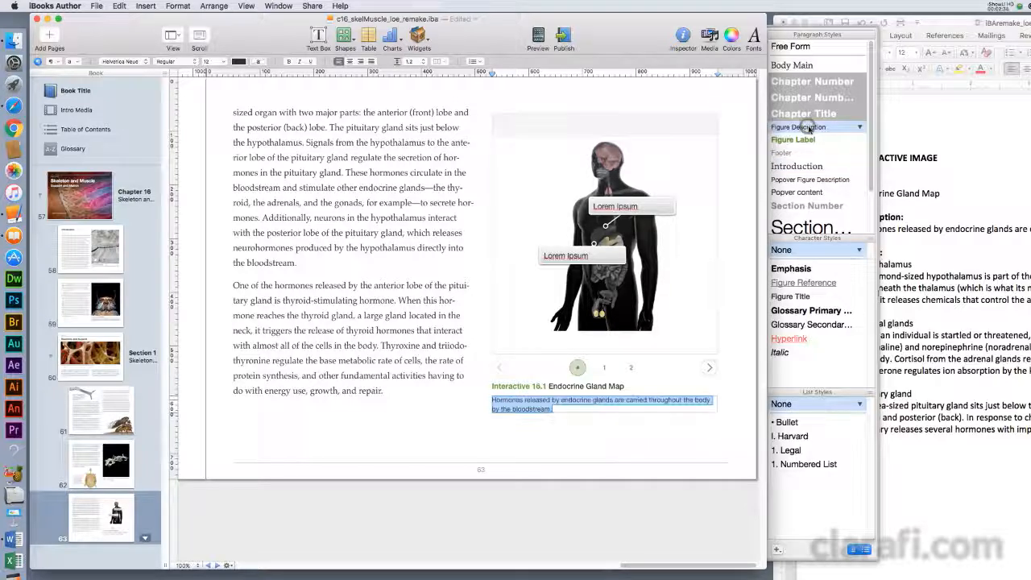
left_click(705, 489)
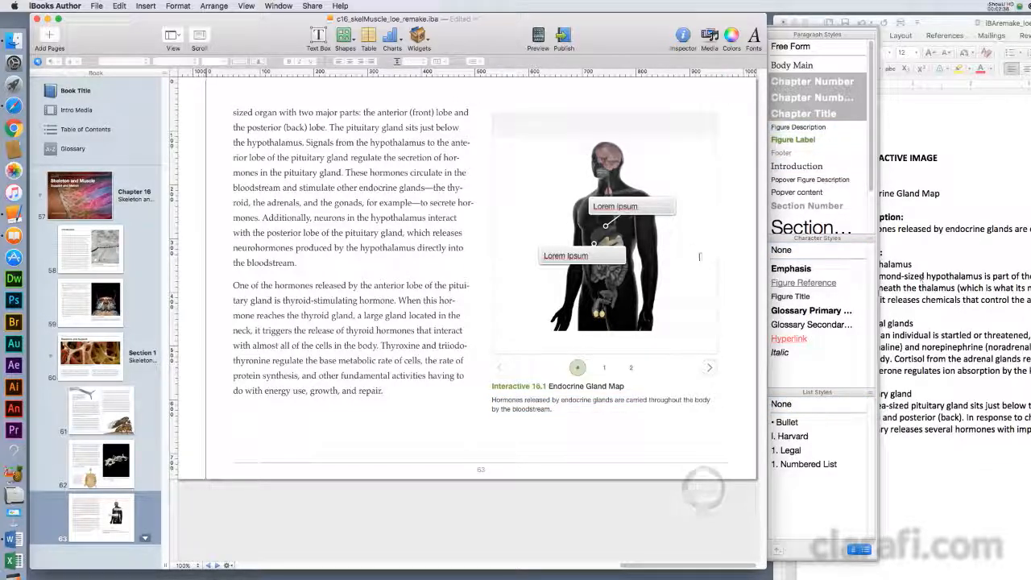
Lengthen the widget again down to the page's footer line, and select the image inside it to edit its default view.
left_click(659, 236)
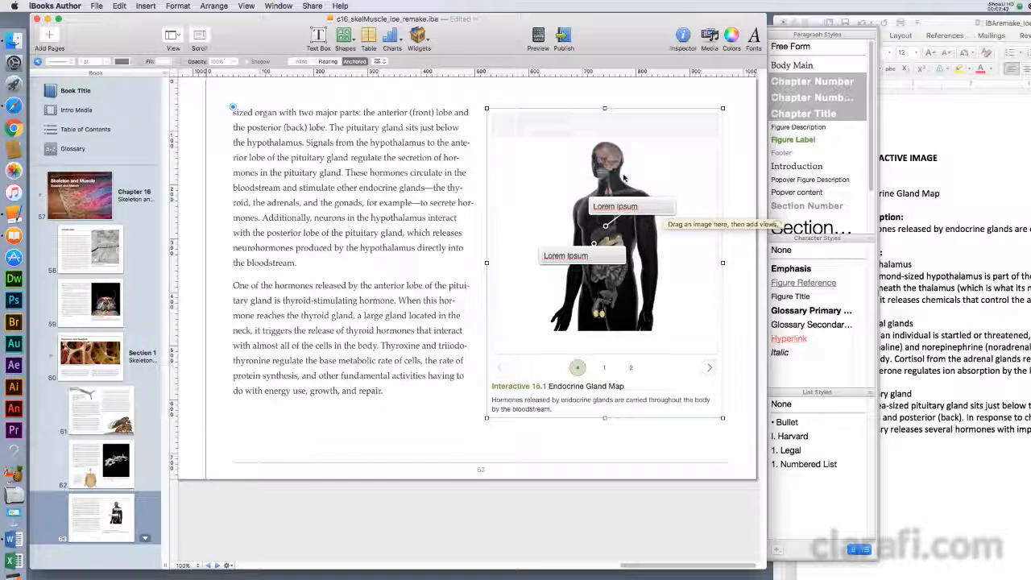
left_click_drag(614, 420, 606, 451)
double_click(671, 293)
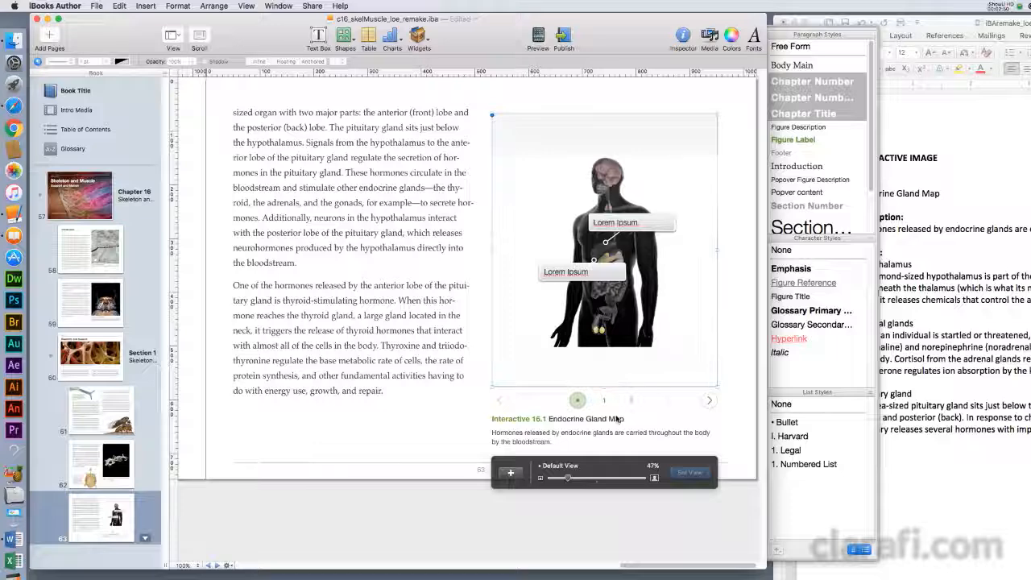
Enlarge the image in the default view to 67% and set it as the saved view.
mouse_move(570, 480)
left_mouse_down()
mouse_move(597, 484)
mouse_move(579, 488)
left_mouse_up()
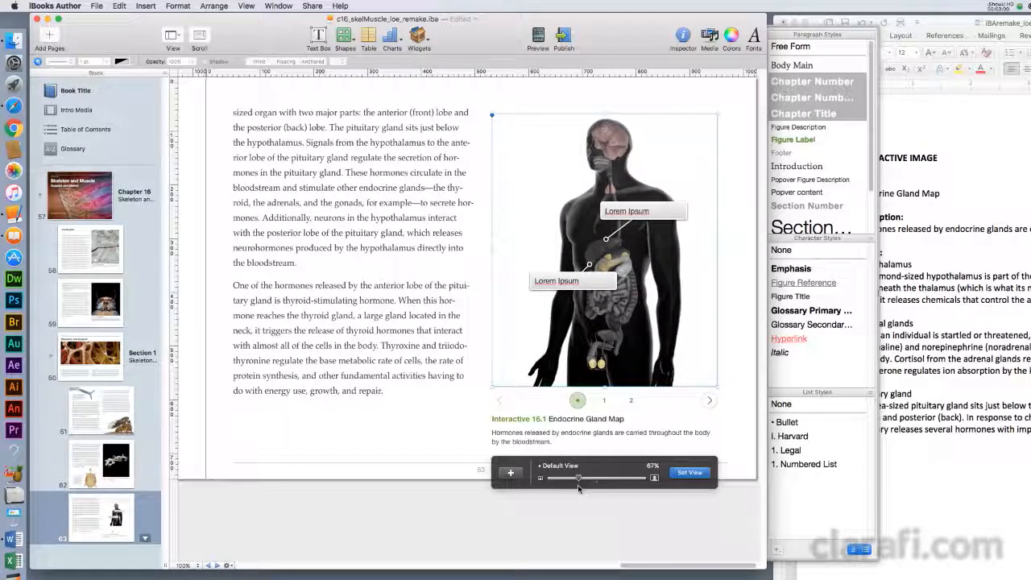
left_click(577, 400)
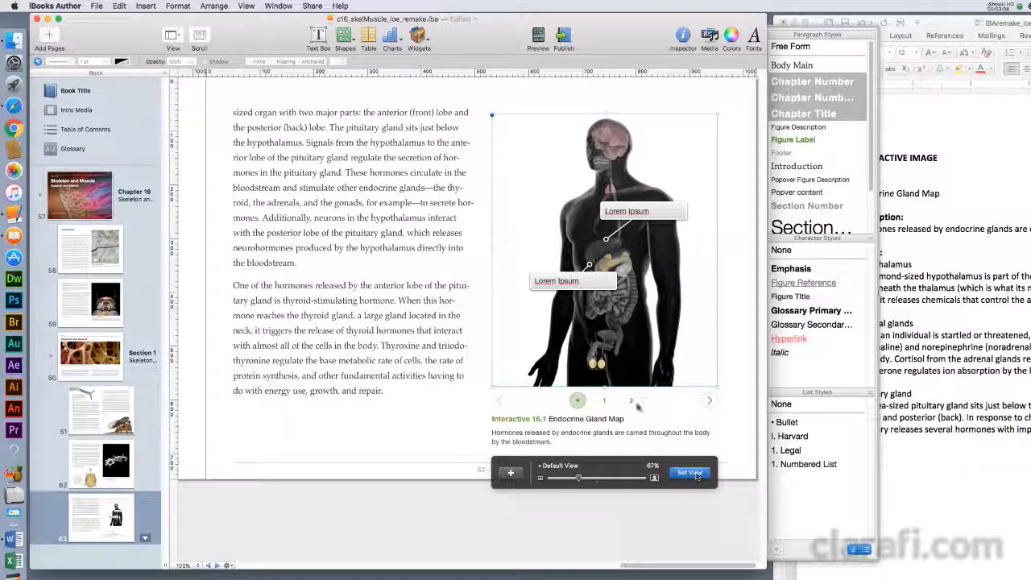
left_click(696, 474)
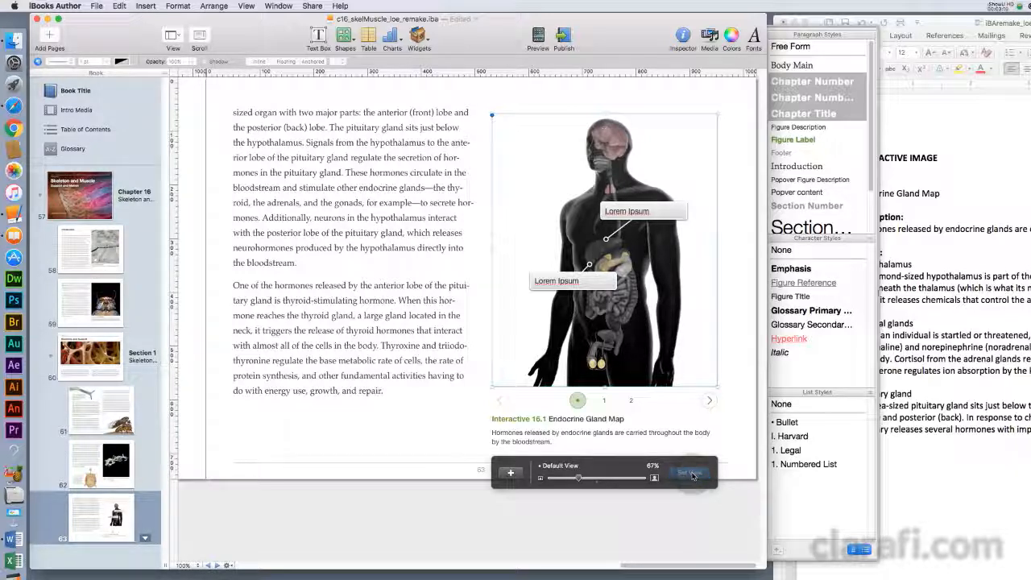
left_click(696, 473)
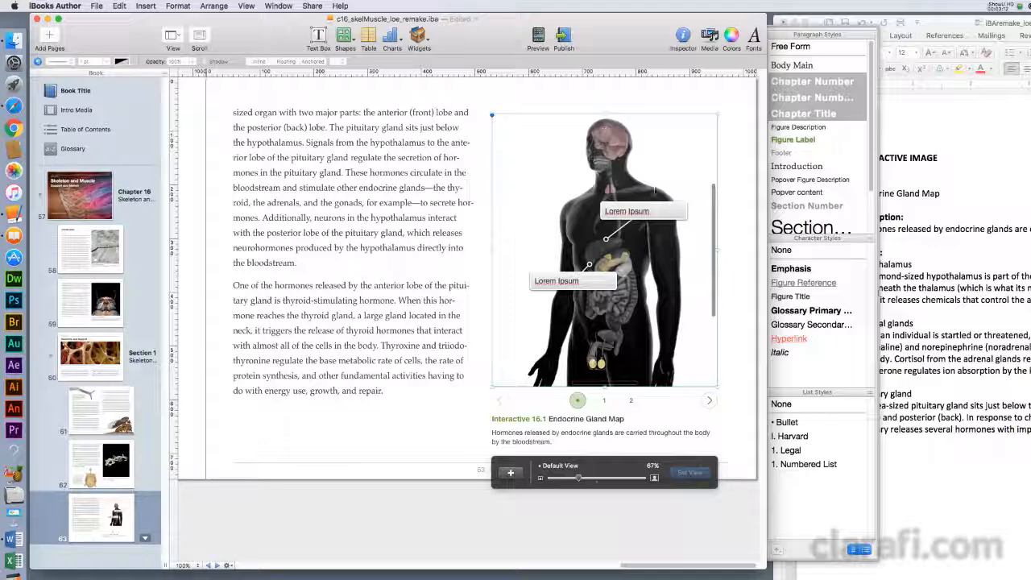
Compare the widget's placeholder label views 1 and 2 with the labelled Endocrine Gland Map in iBooks, moving the iBooks window lower.
left_click(605, 402)
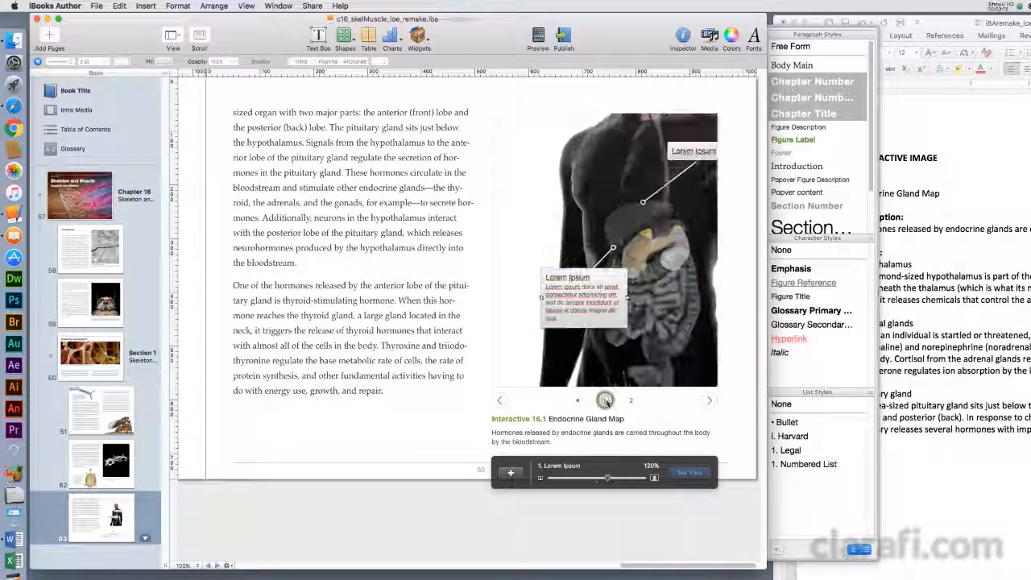
left_click(627, 402)
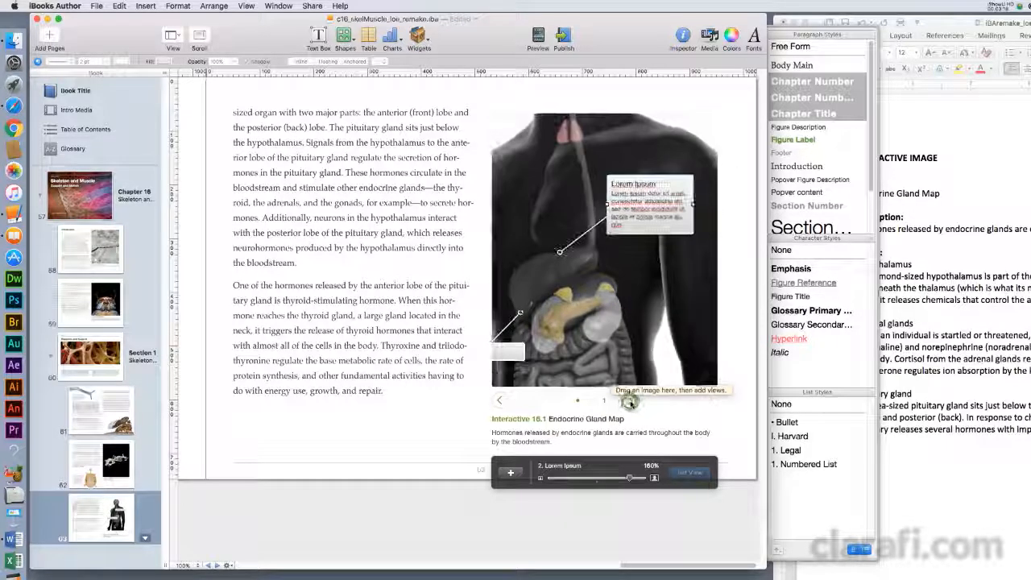
left_click(604, 400)
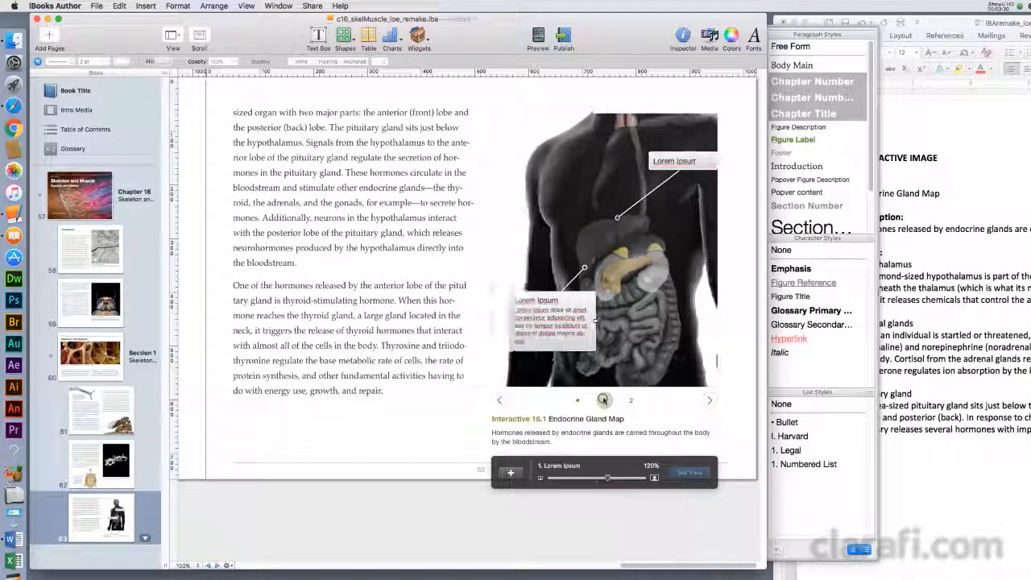
key("super+Tab")
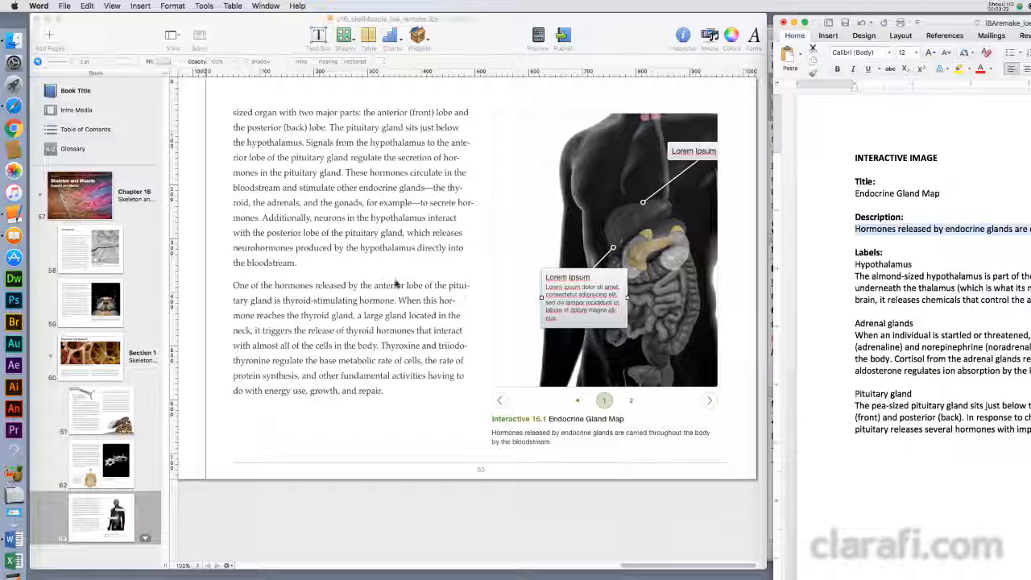
left_click(14, 235)
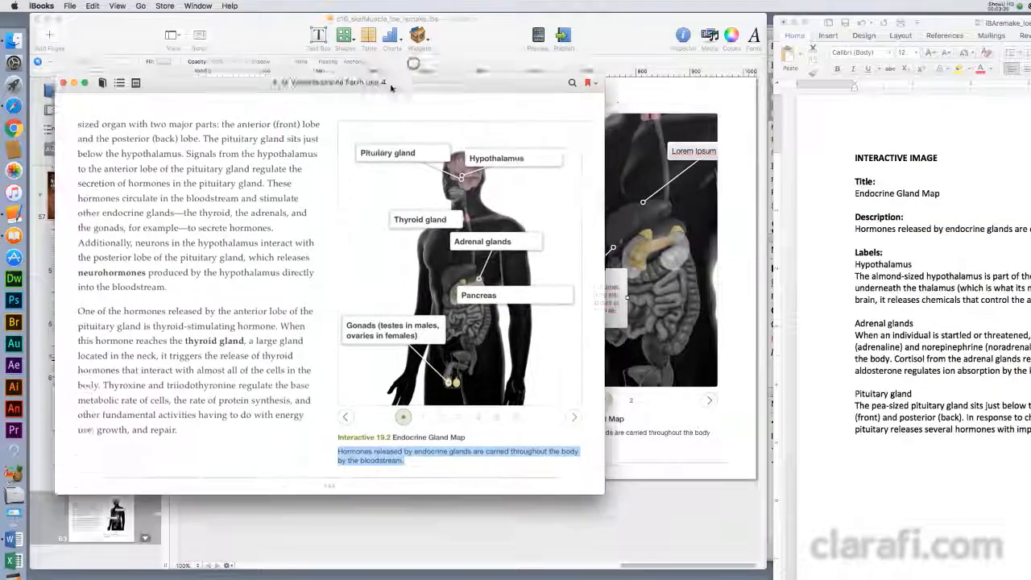
left_click_drag(392, 88, 392, 136)
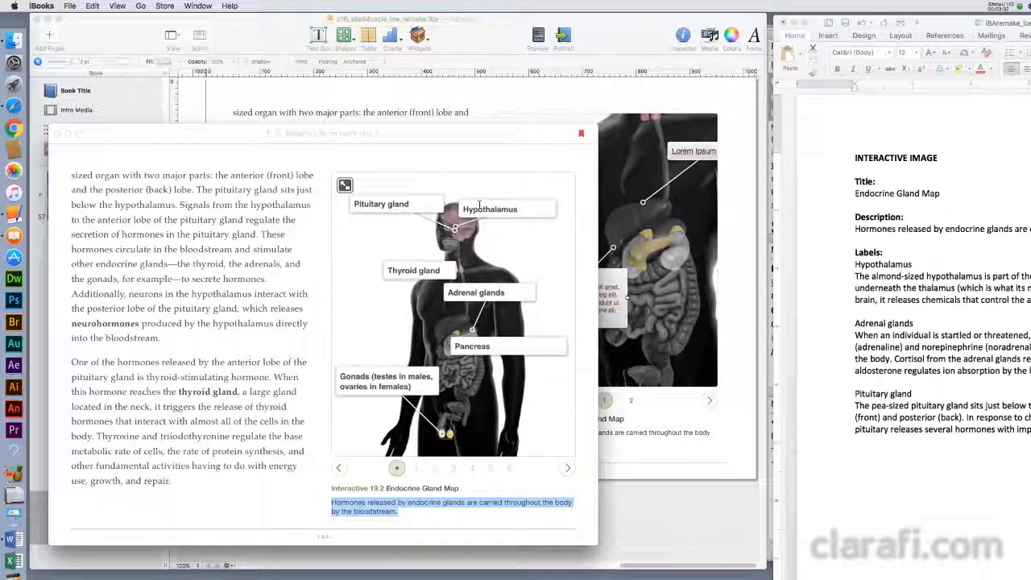
mouse_move(261, 136)
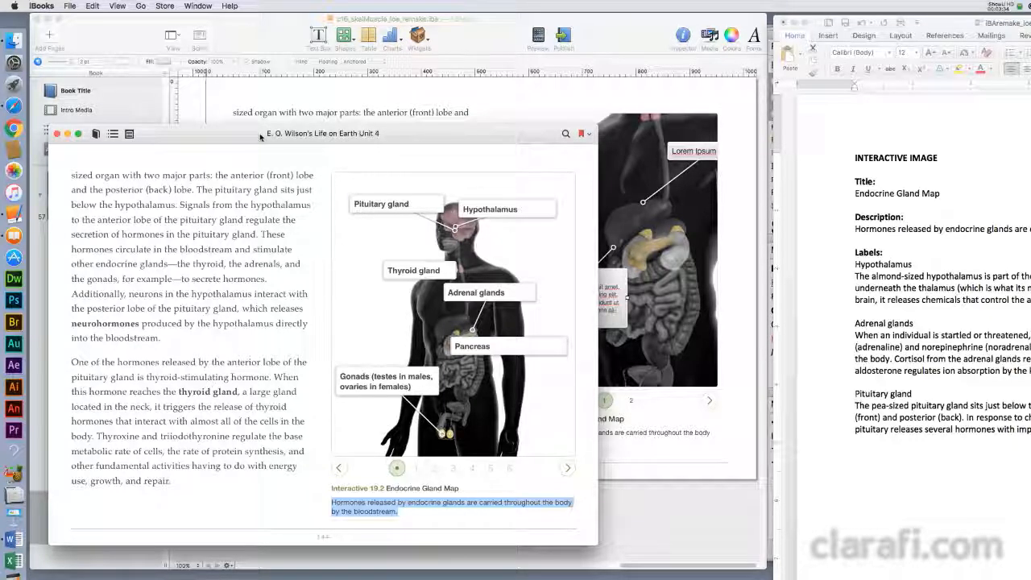
left_click_drag(259, 133, 254, 176)
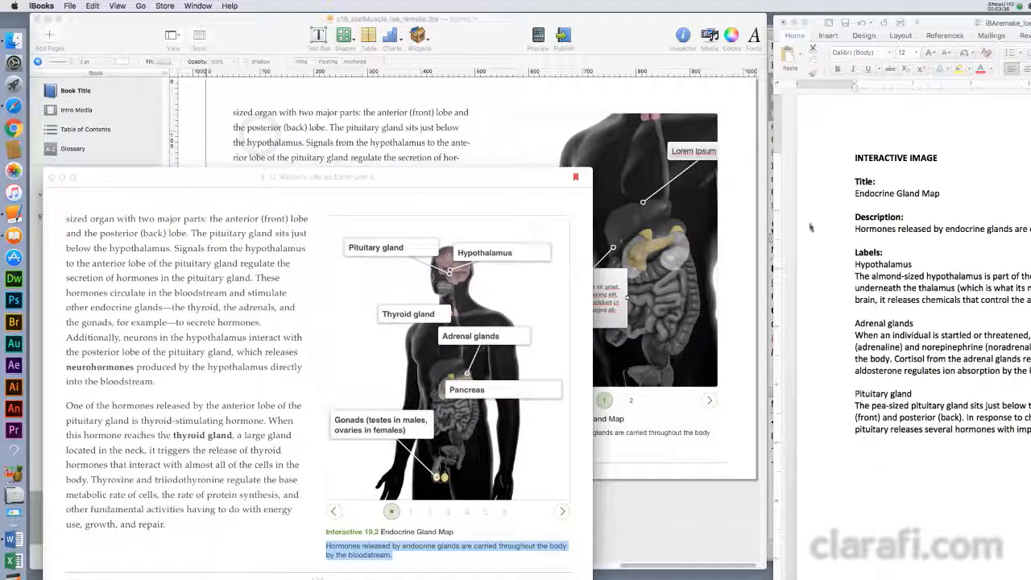
Return to iBooks Author and replace view 1's placeholder label title with "Hypothalamus" from the Word document.
left_click(663, 229)
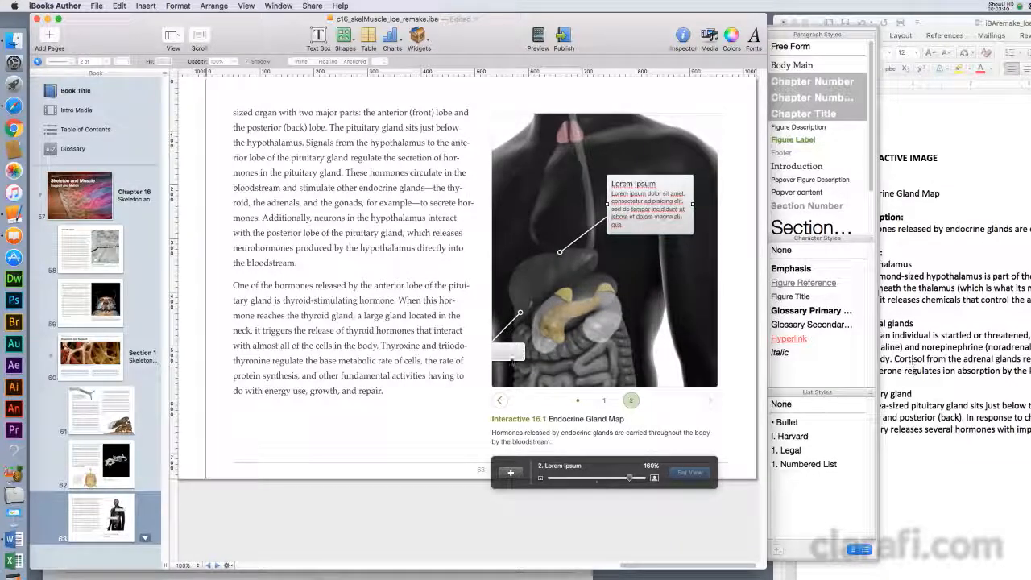
left_click(510, 355)
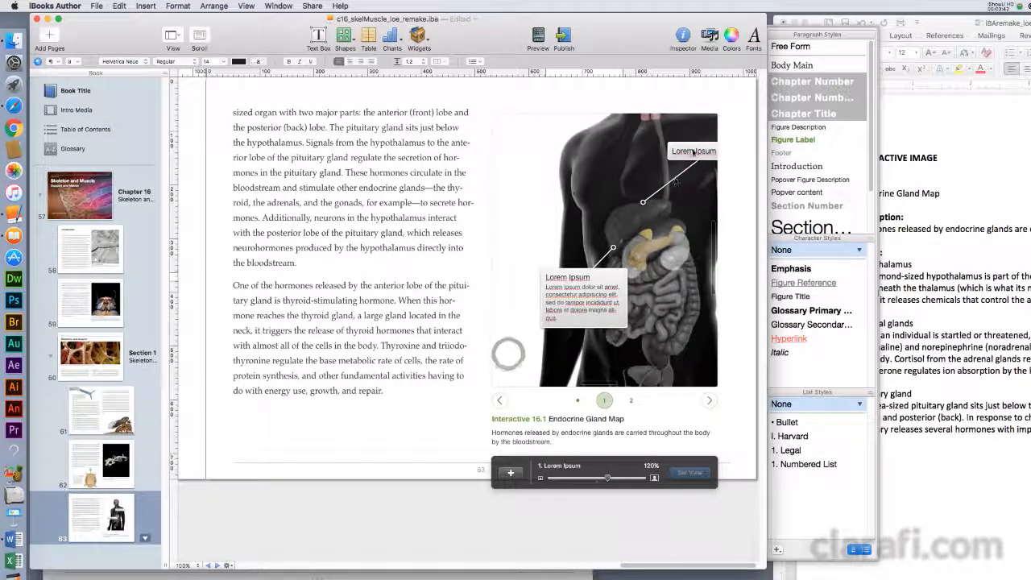
left_click(693, 152)
left_click(605, 402)
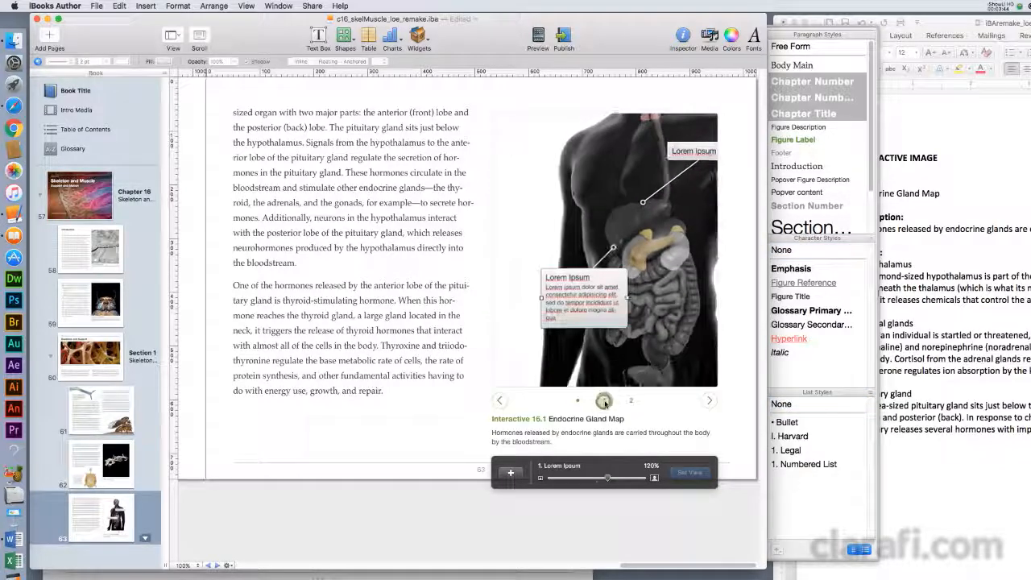
left_click(873, 284)
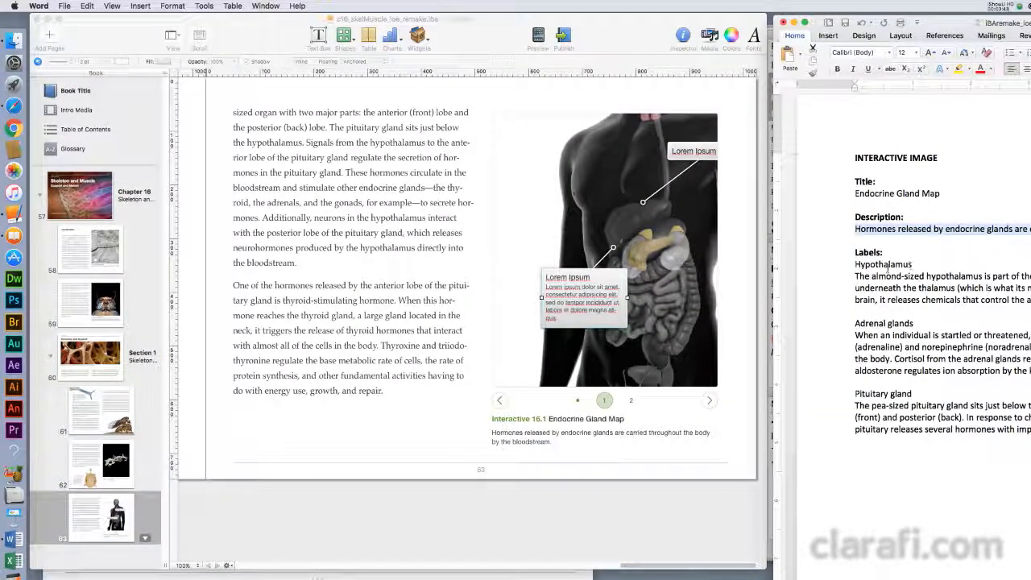
triple_click(888, 267)
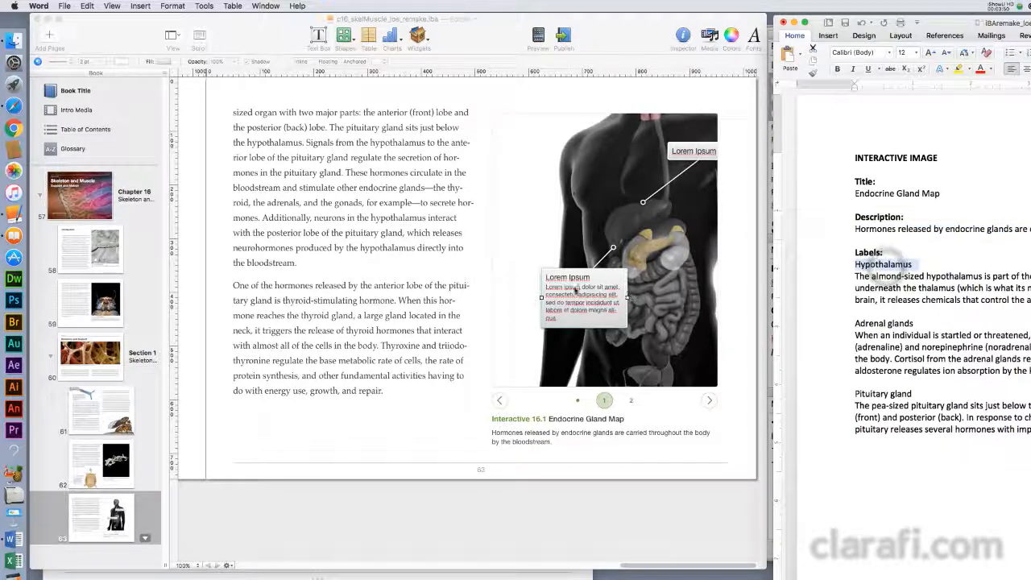
left_click(574, 289)
triple_click(569, 278)
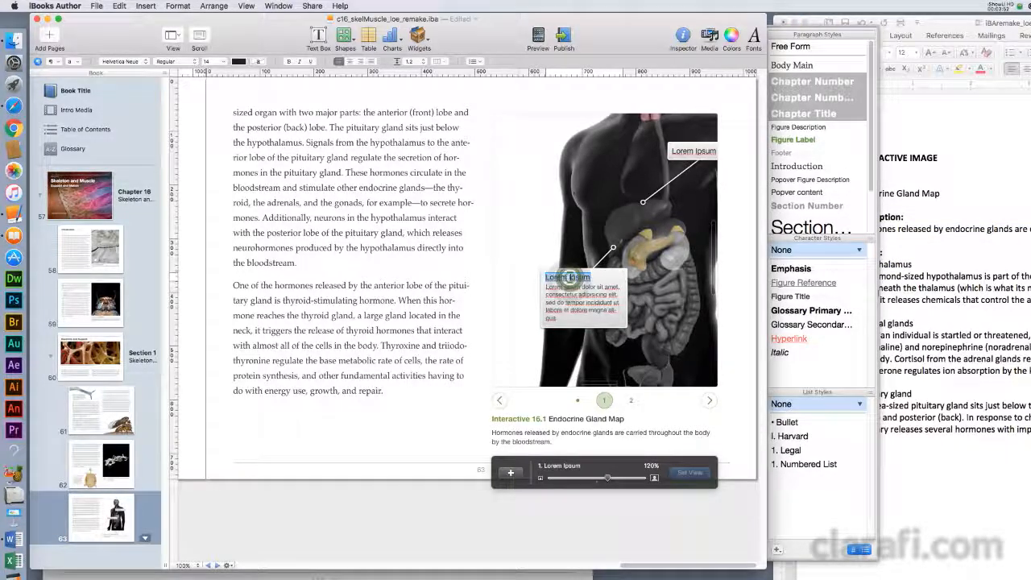
type("Hypothalamus")
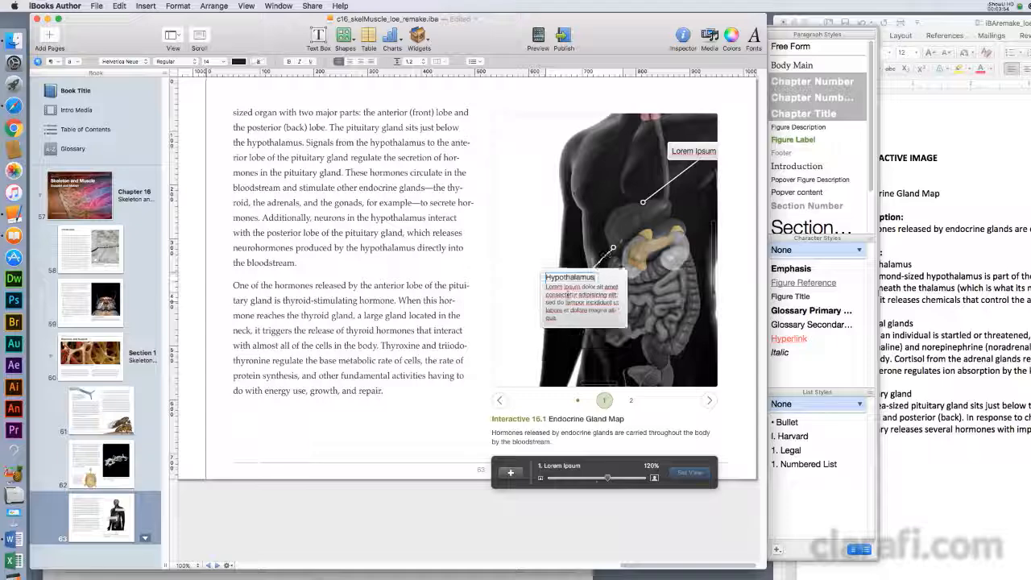
Replace the Hypothalamus label's placeholder description with the hypothalamus paragraph from the Word document, and widen the label box slightly.
left_click(999, 305)
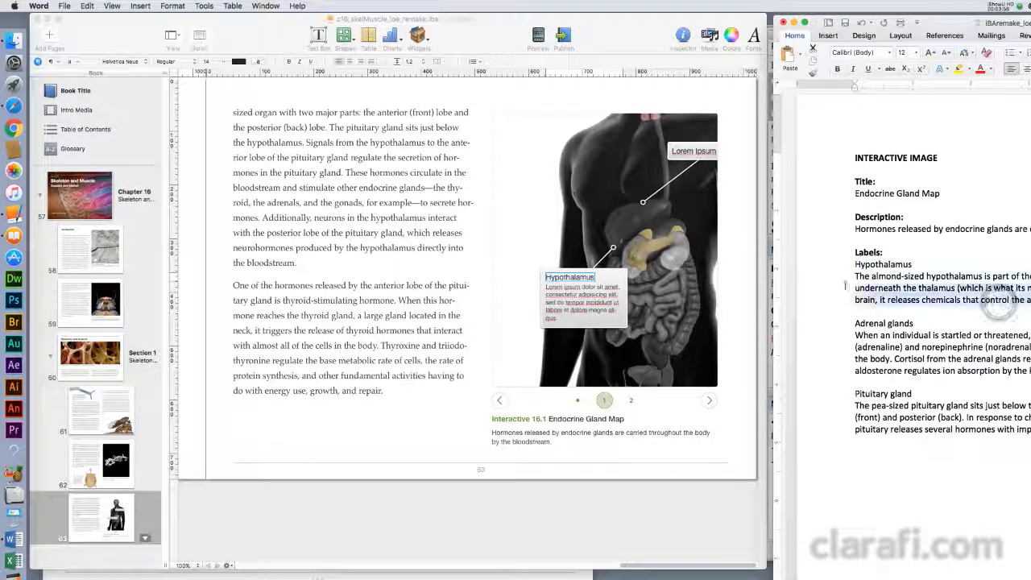
triple_click(1000, 303)
key("super+c")
left_click(576, 299)
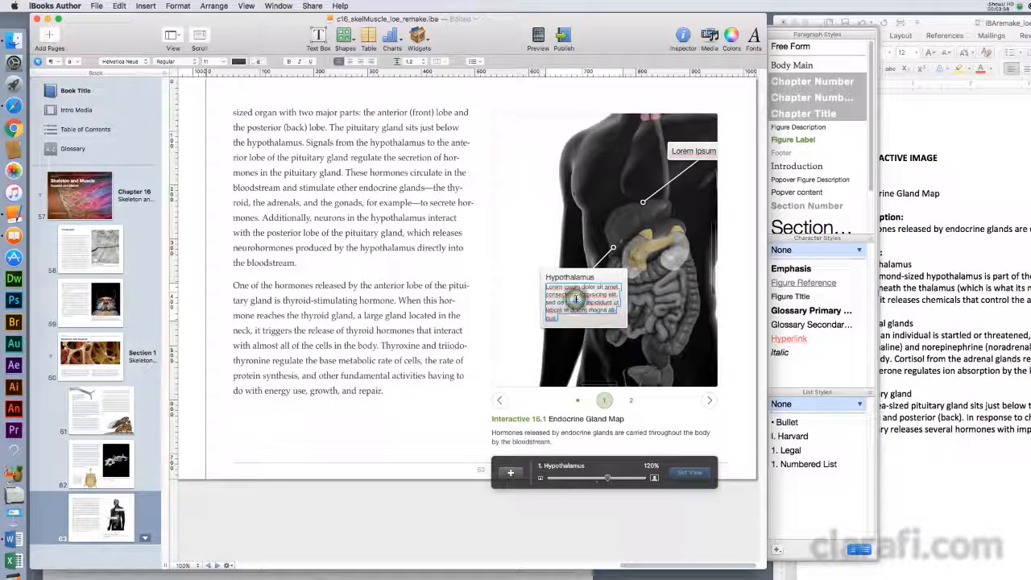
key("super+v")
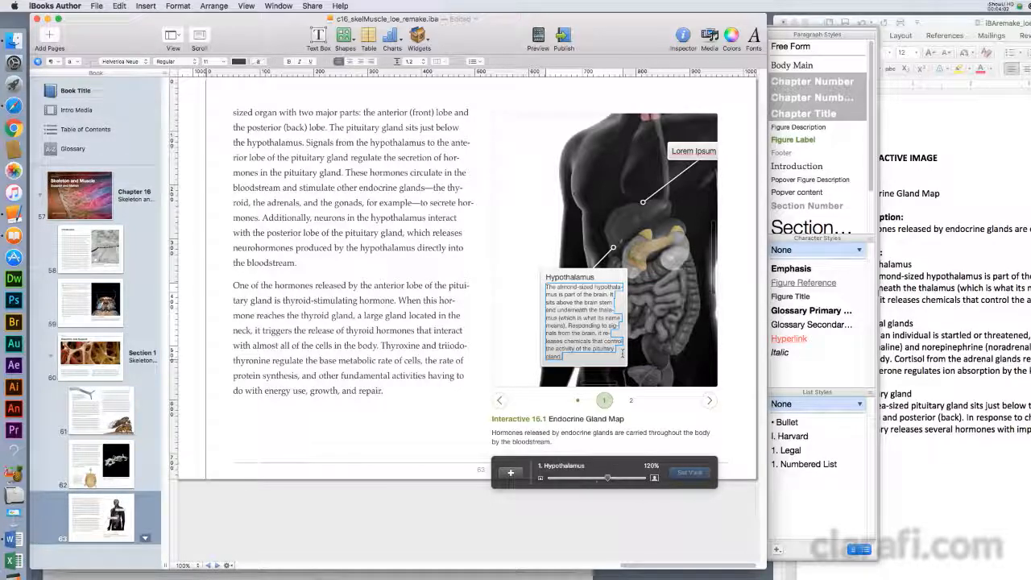
left_click(624, 362)
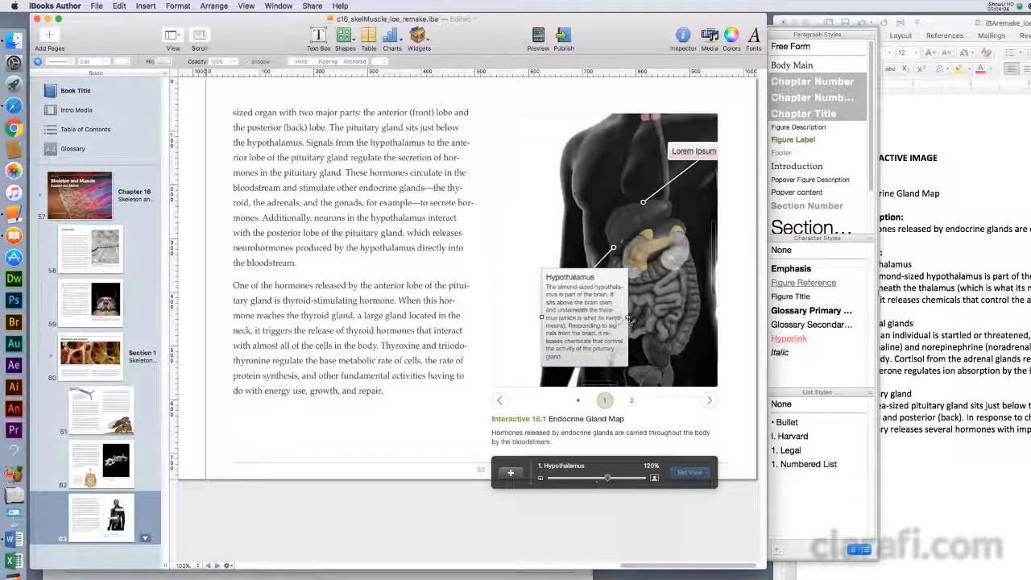
left_click_drag(629, 319, 646, 315)
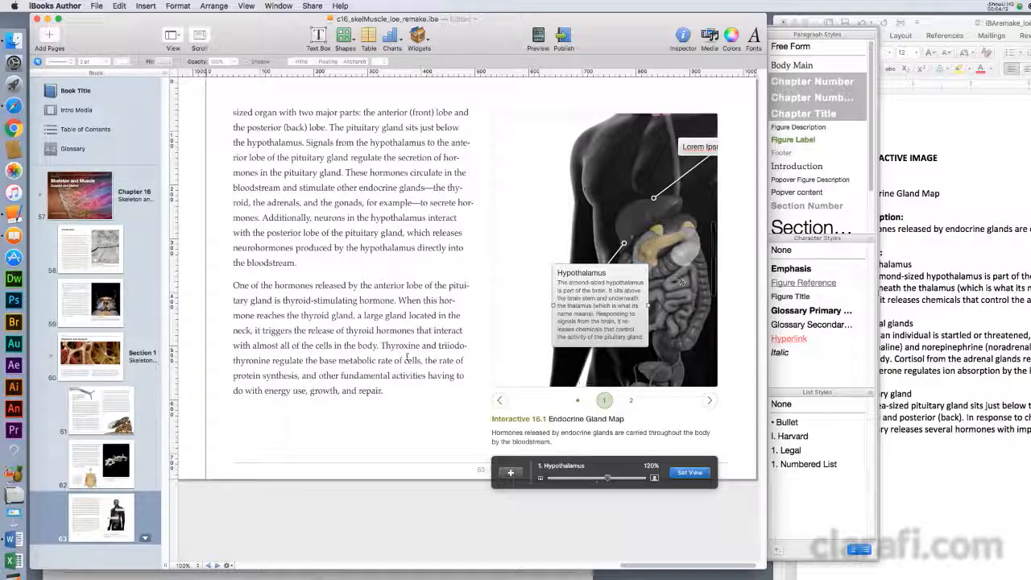
After checking the reference map in iBooks, reposition the Hypothalamus label with its pointer on the brain and enlarge view 1 to 123%.
left_click(15, 235)
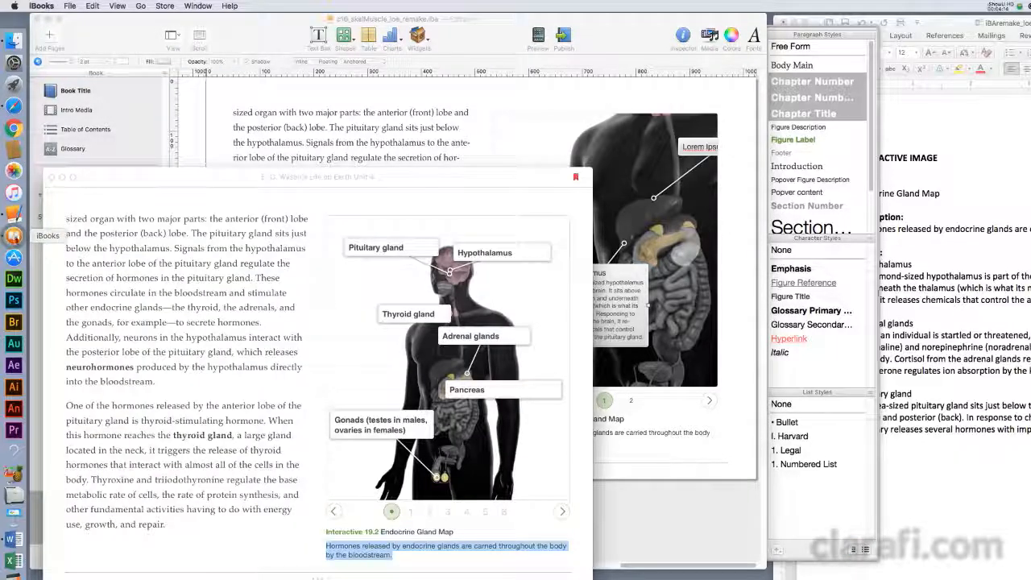
left_click(755, 161)
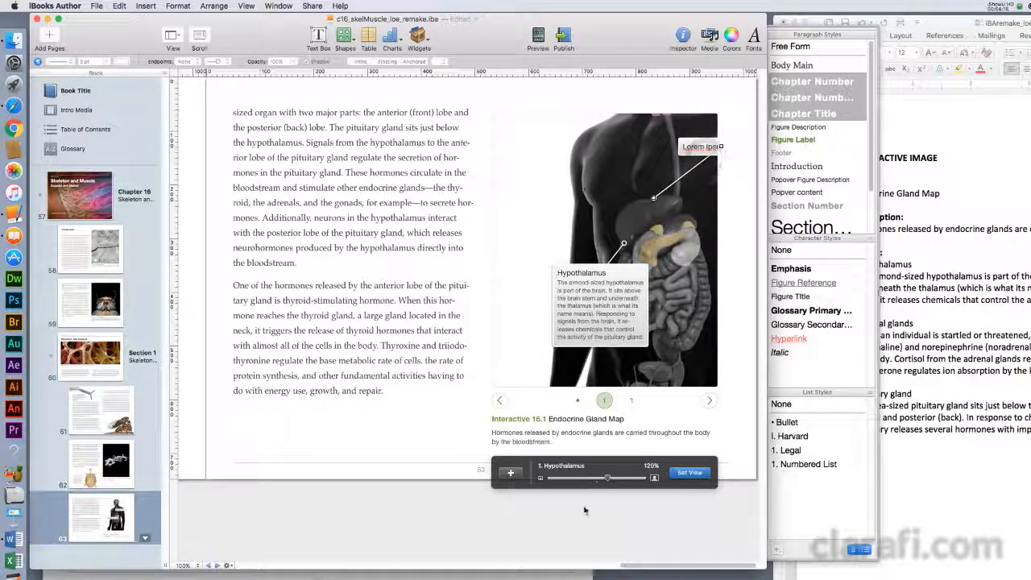
left_click_drag(662, 182, 614, 229)
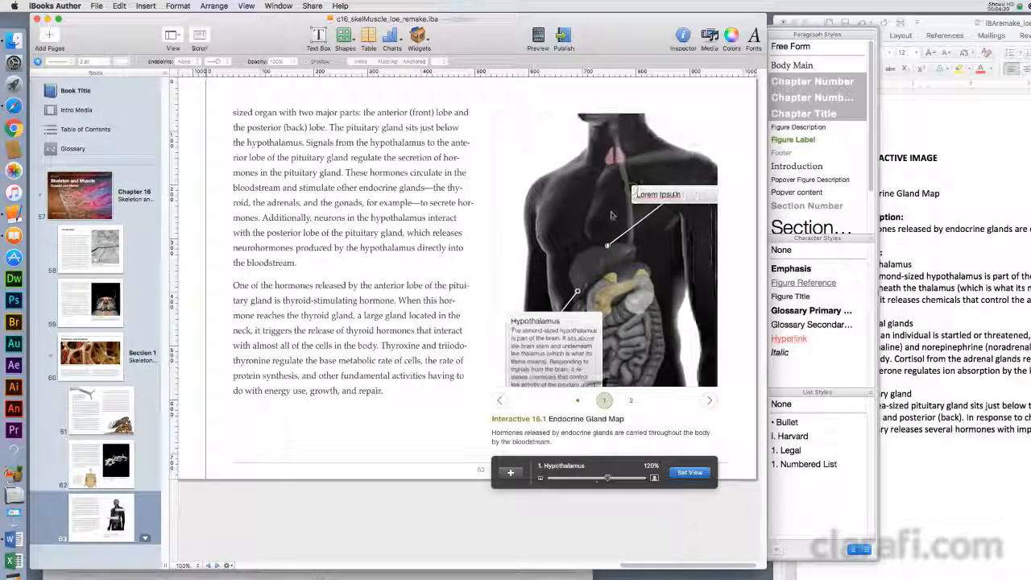
left_click_drag(572, 351, 671, 139)
left_click_drag(627, 295, 560, 363)
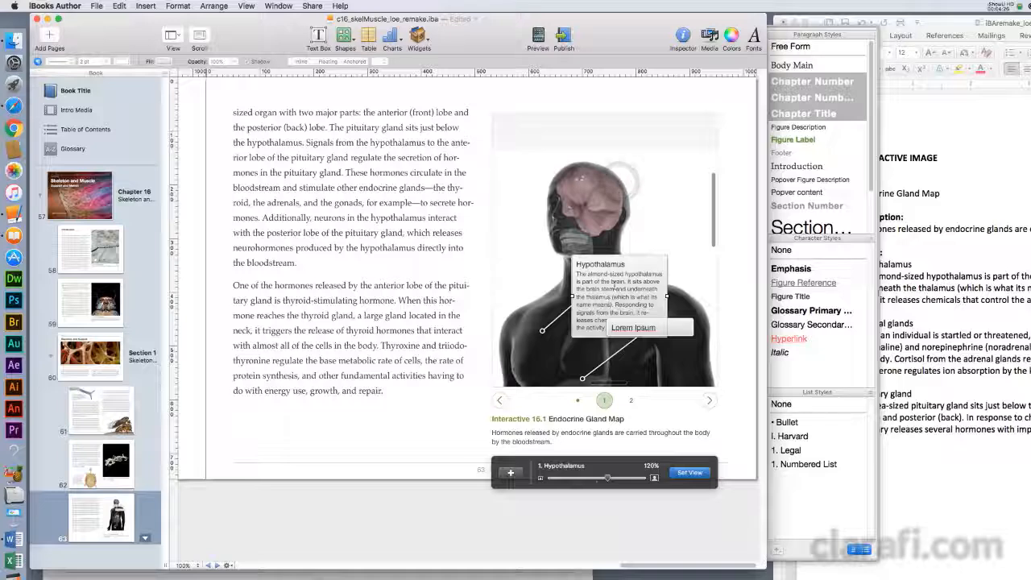
left_click_drag(595, 207, 598, 168)
left_click_drag(607, 478, 610, 479)
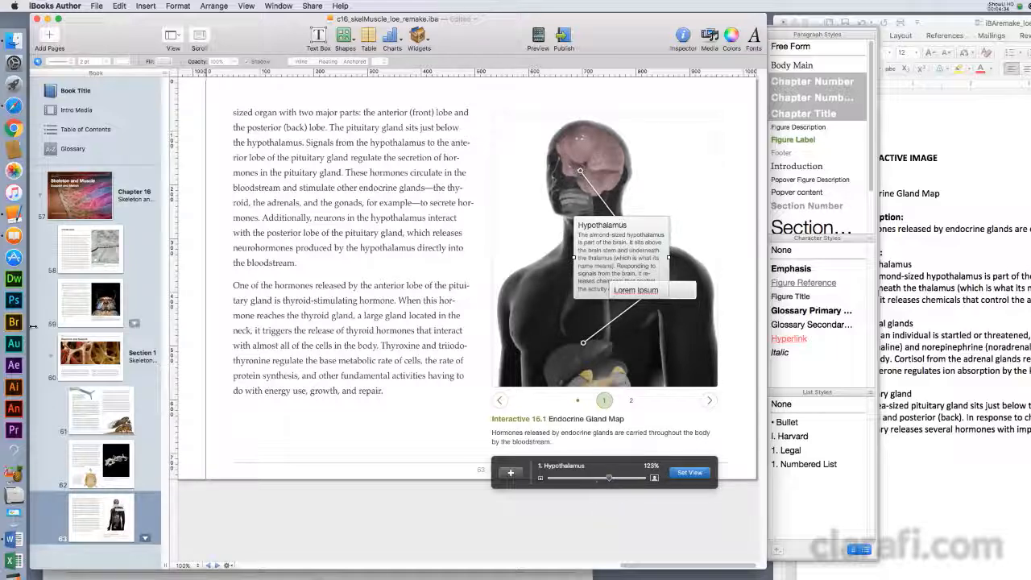
Examine the close-up Hypothalamus view of the reference map in iBooks, then return to the widget in iBooks Author.
left_click(14, 236)
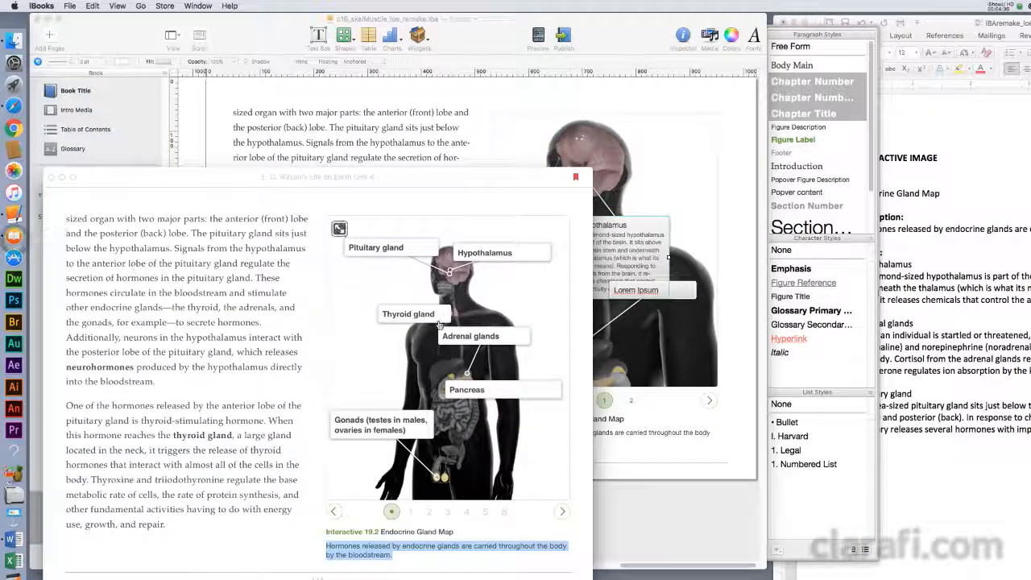
left_click(508, 255)
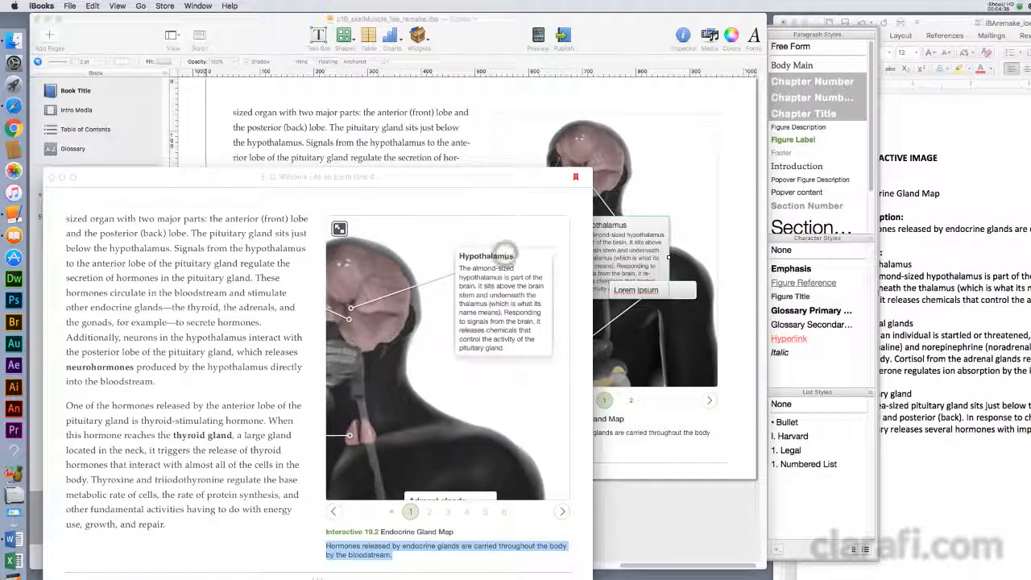
left_click(679, 194)
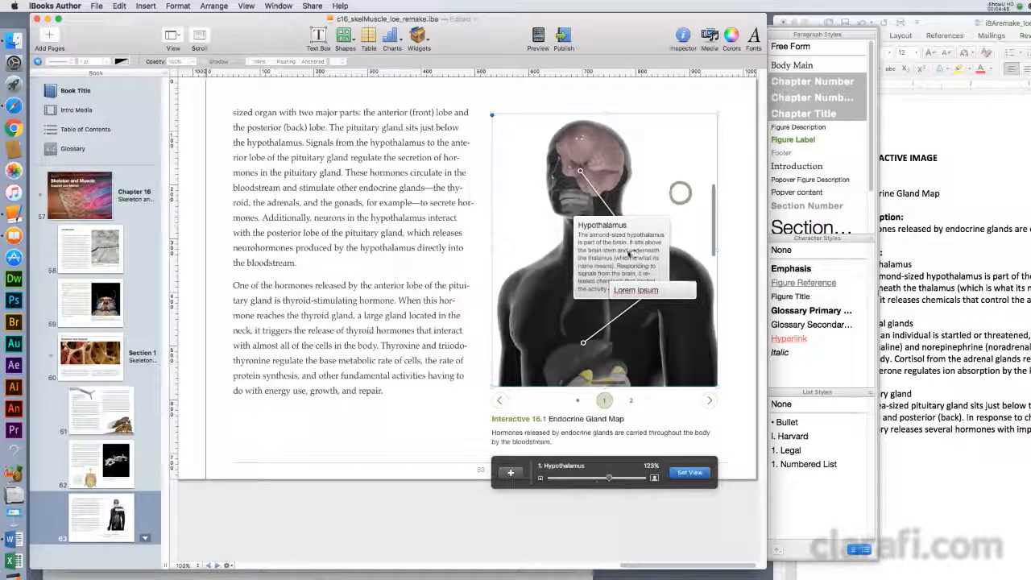
Enlarge view 1 to 135%, place the Hypothalamus label beside the head with its pointer on the brain, and save the view.
left_click_drag(610, 479, 616, 478)
left_click_drag(672, 172, 630, 195)
left_click_drag(603, 278, 665, 175)
scroll(665, 174, "down", 6)
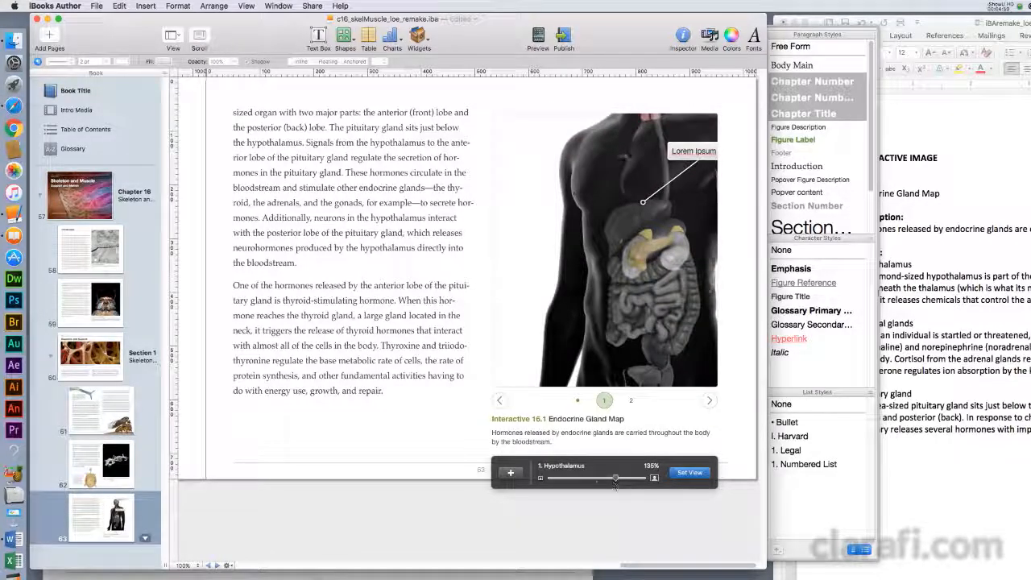
left_click_drag(626, 151, 560, 358)
left_click_drag(677, 233, 673, 226)
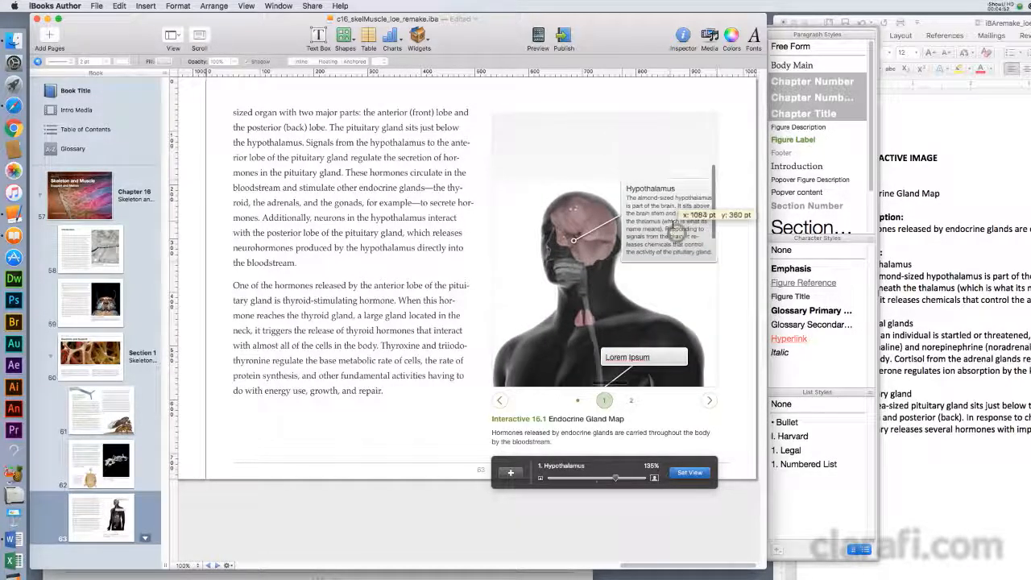
scroll(668, 231, "down", 5)
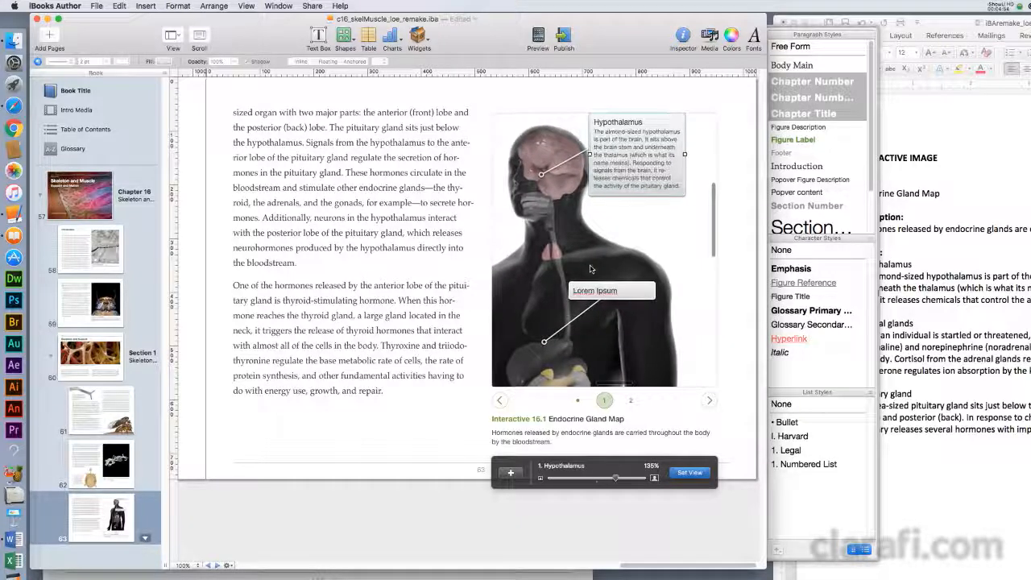
left_click_drag(607, 151, 619, 171)
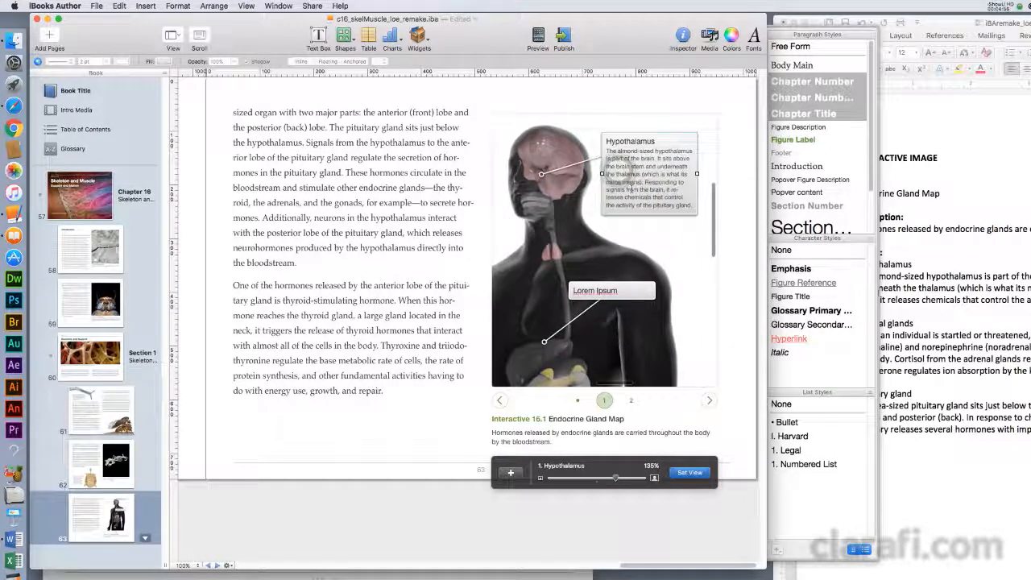
left_click(691, 474)
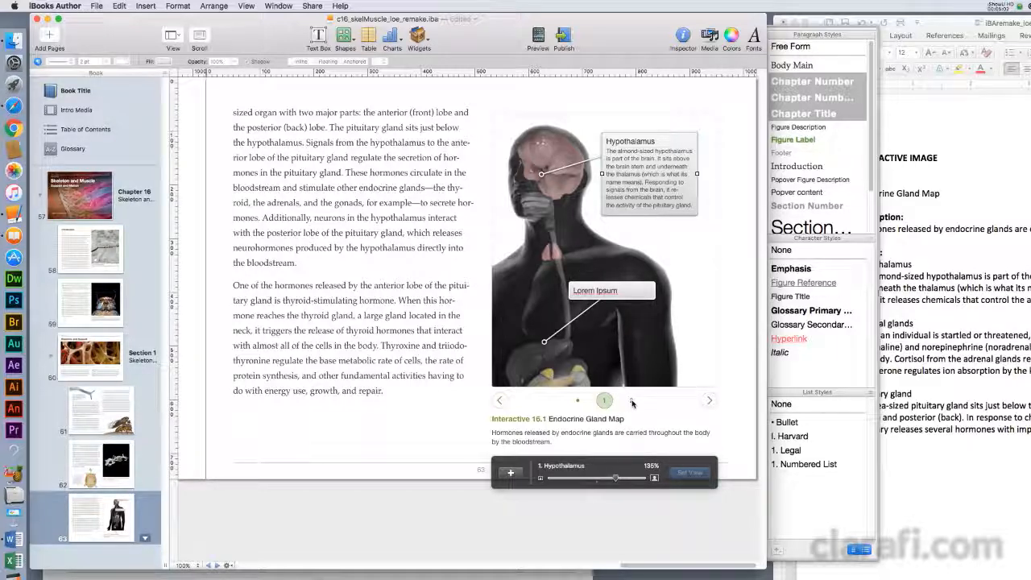
Open the widget's view 2, then step through the reference map's views in iBooks to its Adrenal glands view.
left_click(633, 403)
left_click(893, 342)
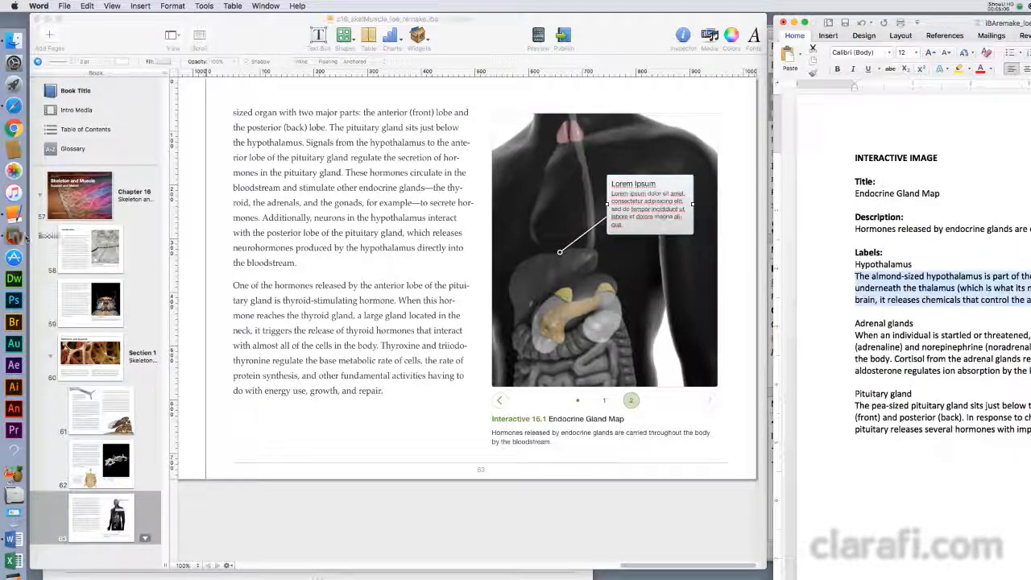
left_click(14, 236)
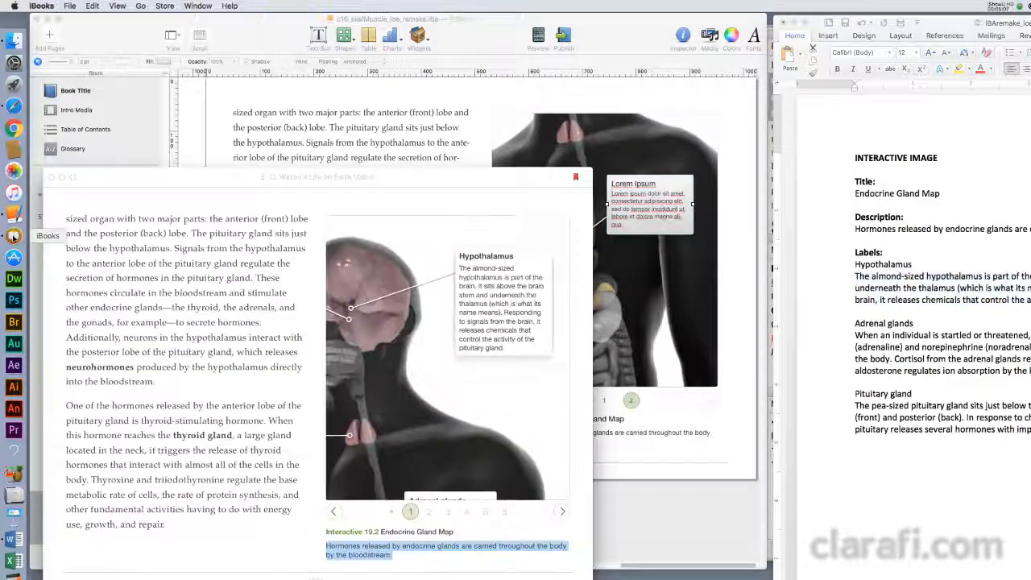
left_click(430, 512)
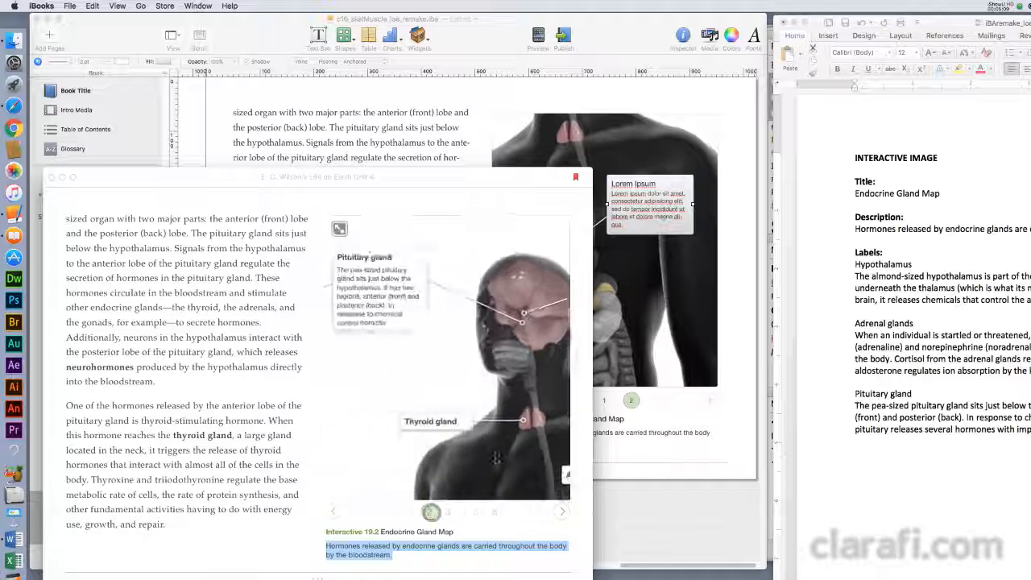
left_click(445, 514)
left_click(464, 513)
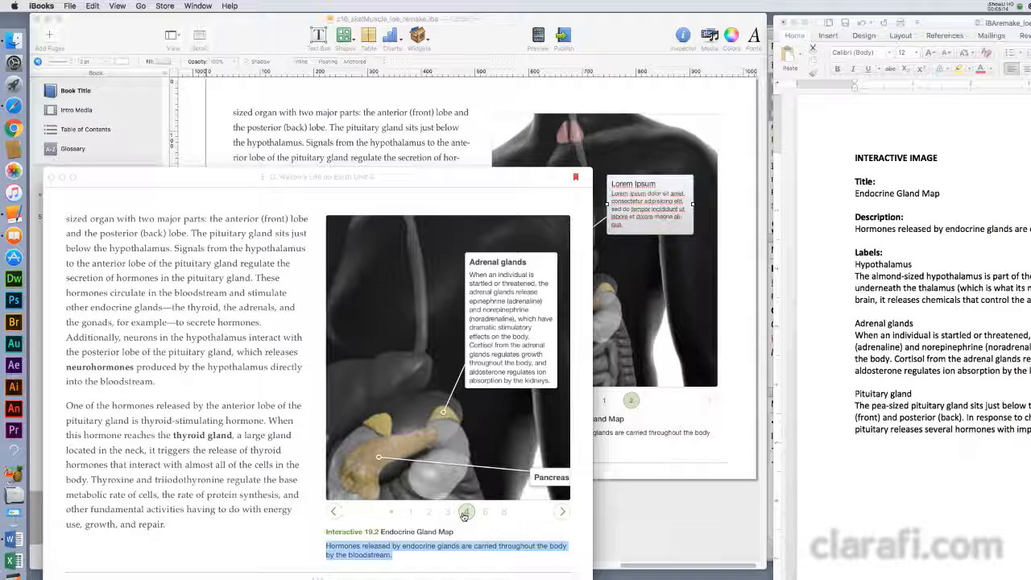
left_click(649, 336)
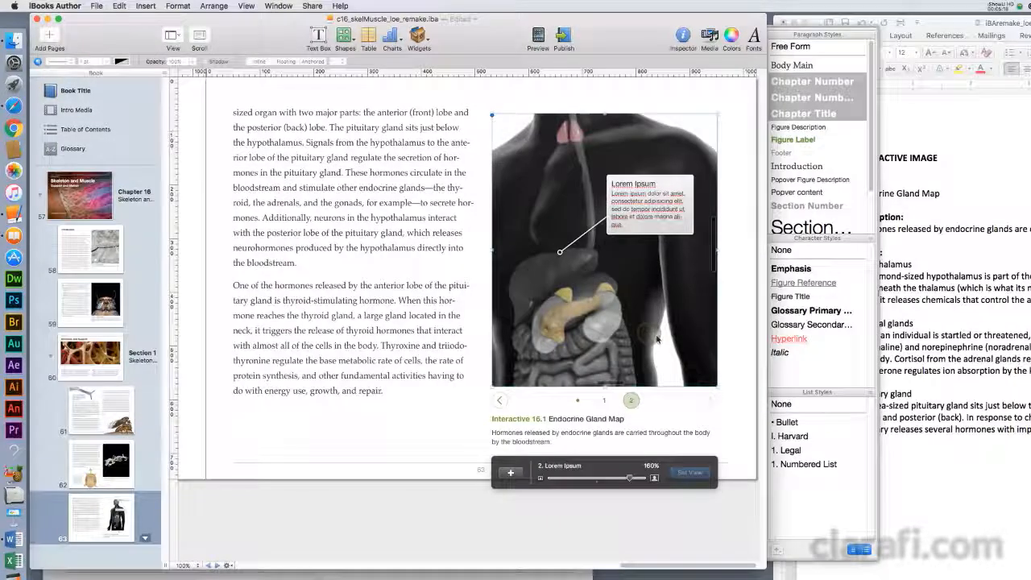
In iBooks Author, shift view 2's image and place the placeholder label over the arm side with its pointer on the adrenal gland.
left_click_drag(633, 333, 600, 352)
left_click_drag(527, 272, 571, 305)
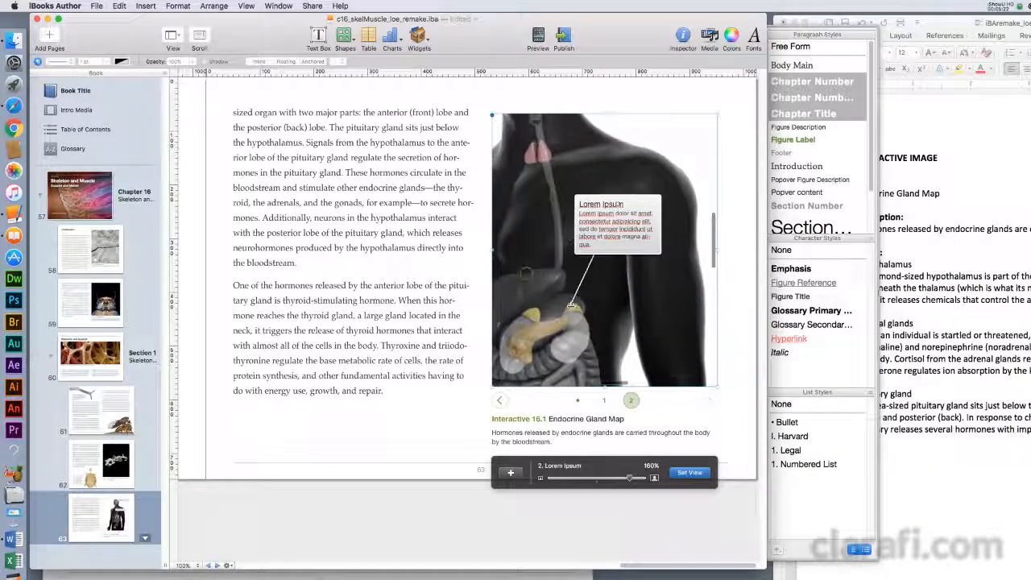
left_click_drag(612, 212, 637, 232)
left_click_drag(674, 309, 628, 328)
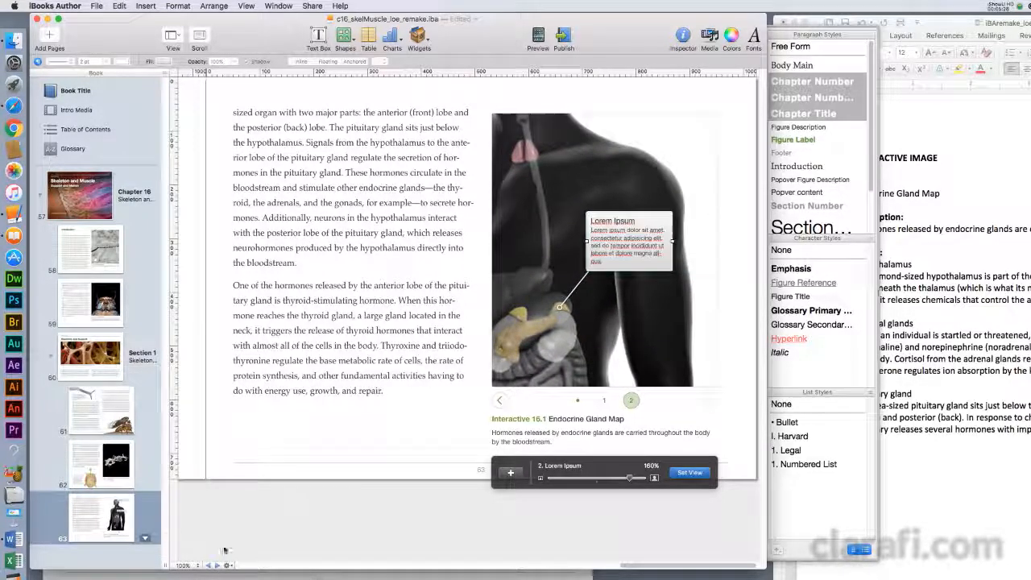
After checking the Adrenal glands view in iBooks, enlarge view 2 to 175%, shift its image upward, and save the view.
left_click(15, 236)
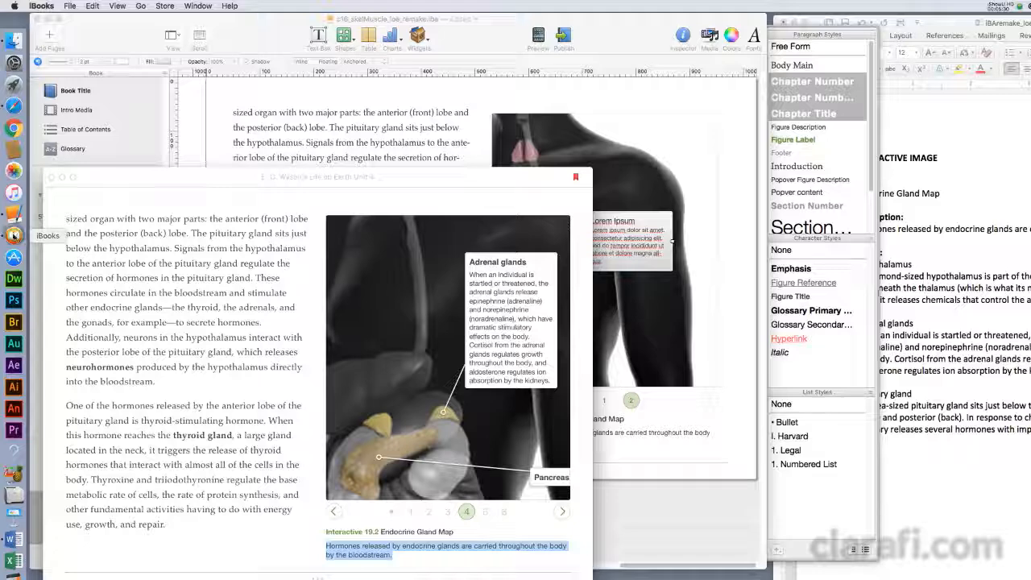
left_click(657, 341)
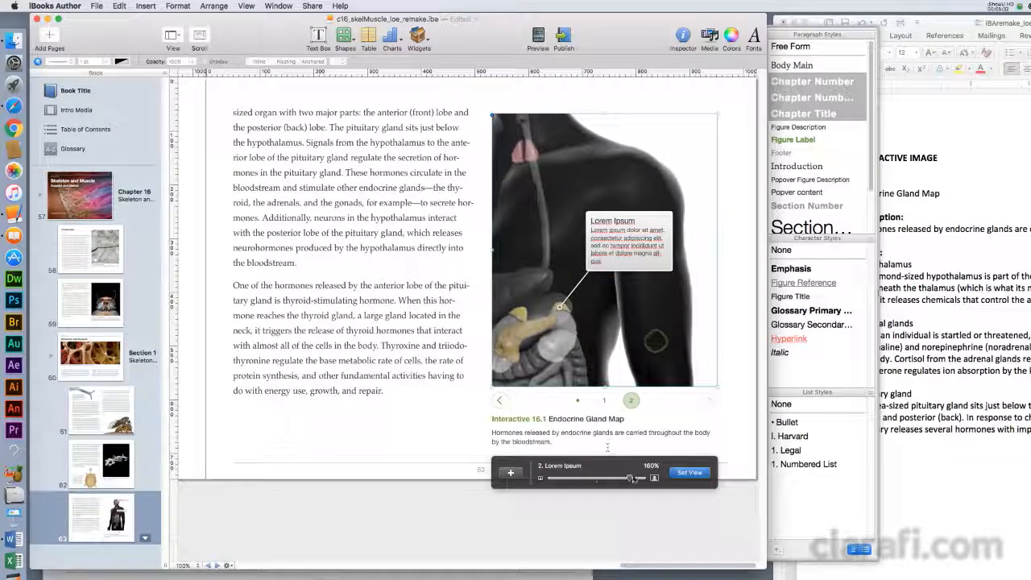
left_click_drag(630, 478, 638, 479)
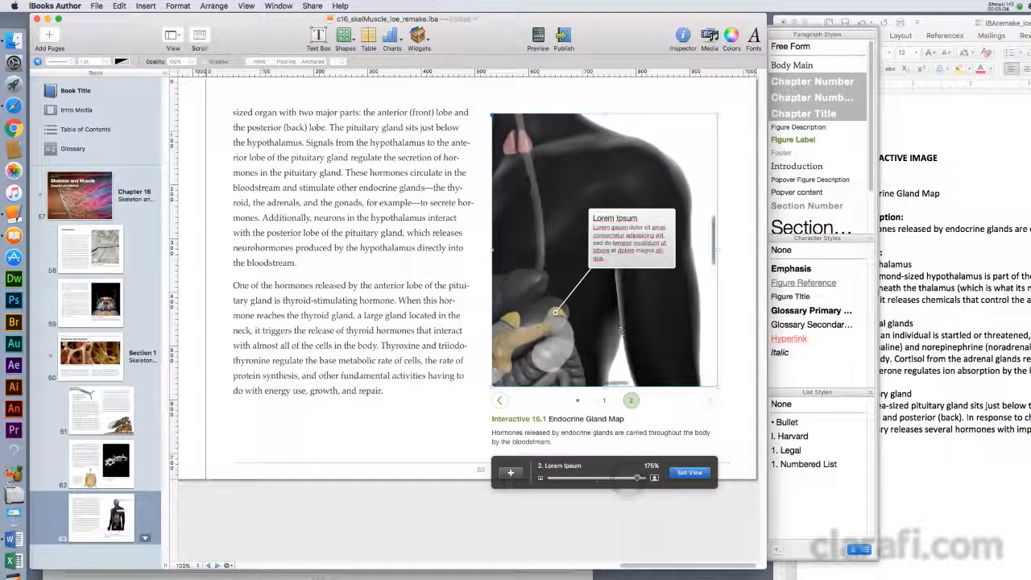
left_click_drag(621, 330, 621, 284)
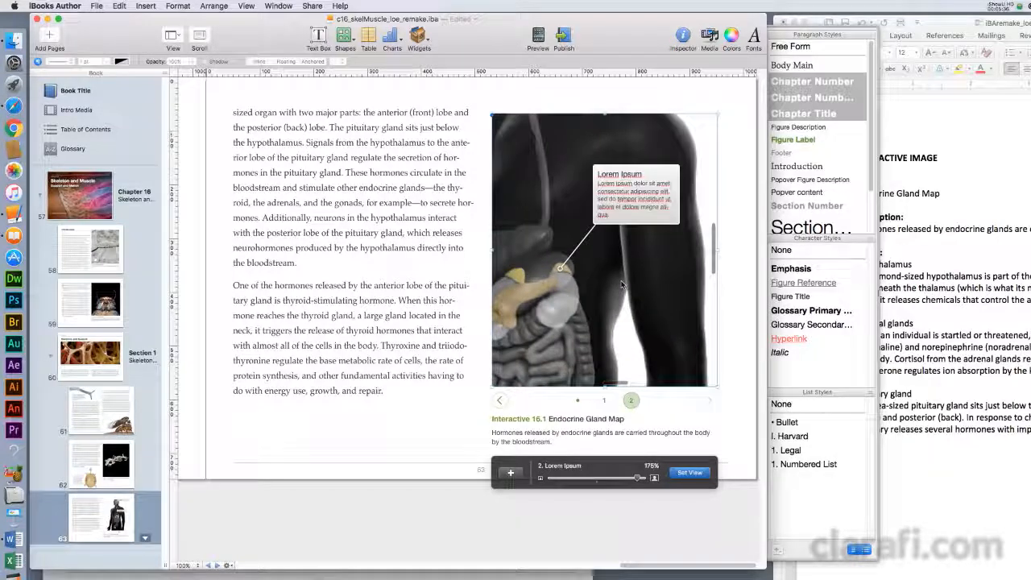
left_click(692, 473)
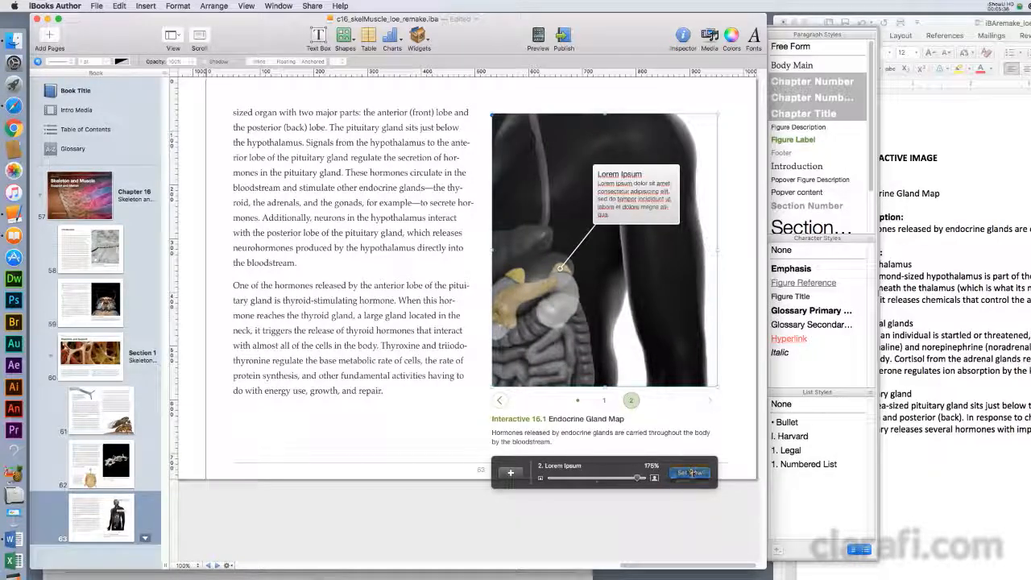
Replace view 2's placeholder label description with the adrenal glands paragraph from the Word document.
key("super+Tab")
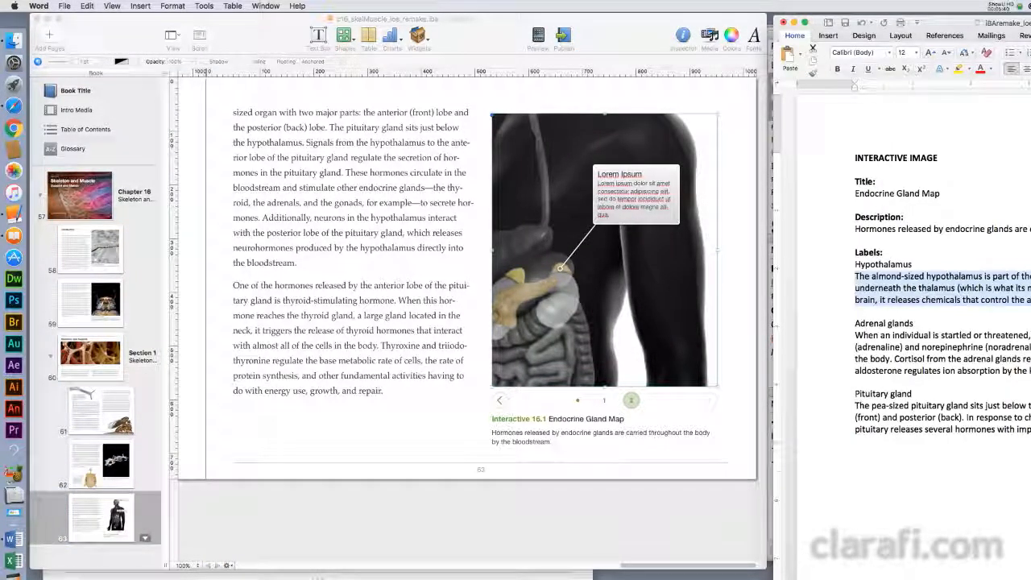
triple_click(858, 340)
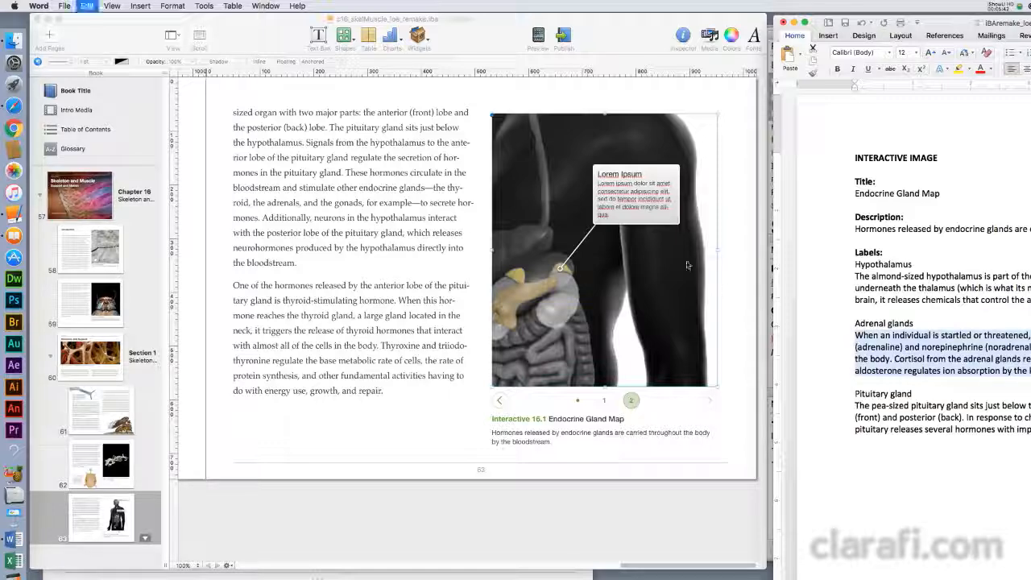
left_click(688, 265)
double_click(637, 193)
key("super+a")
key("super+v")
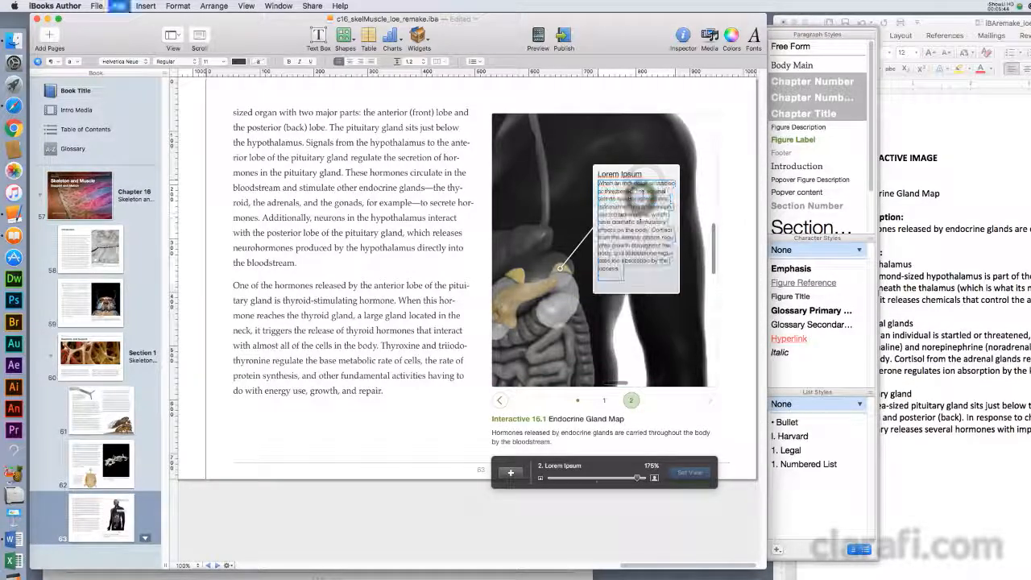
Replace view 2's placeholder label title with "Adrenal glands", matching the capitalization in the Word document.
triple_click(632, 175)
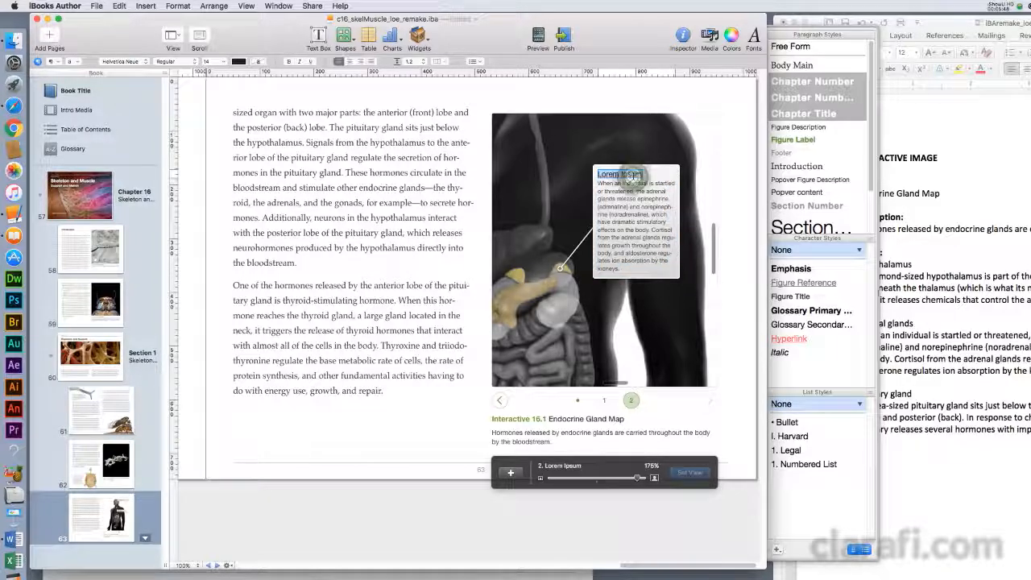
type("Adrenal Gl")
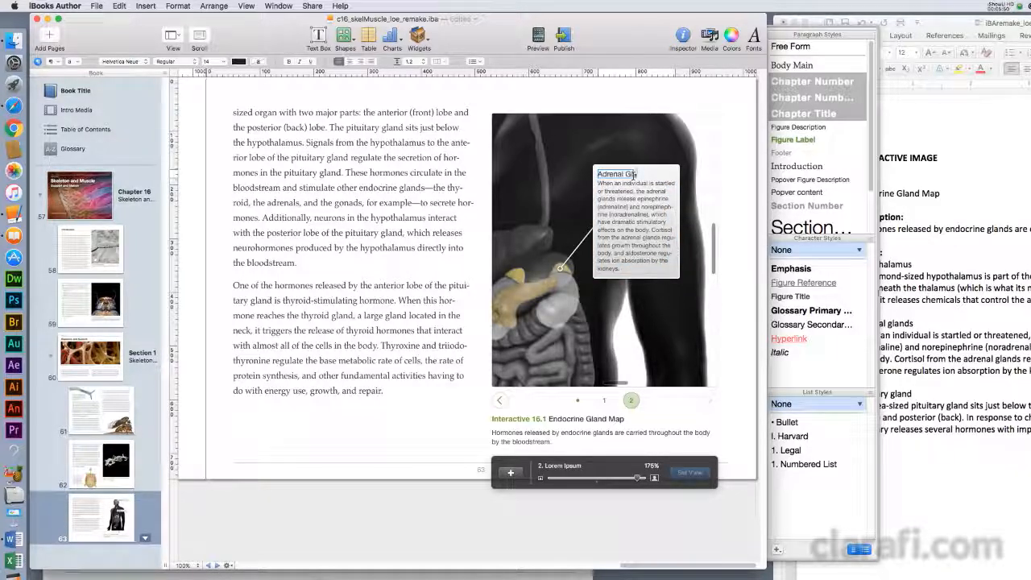
type("ands")
key("super+Tab")
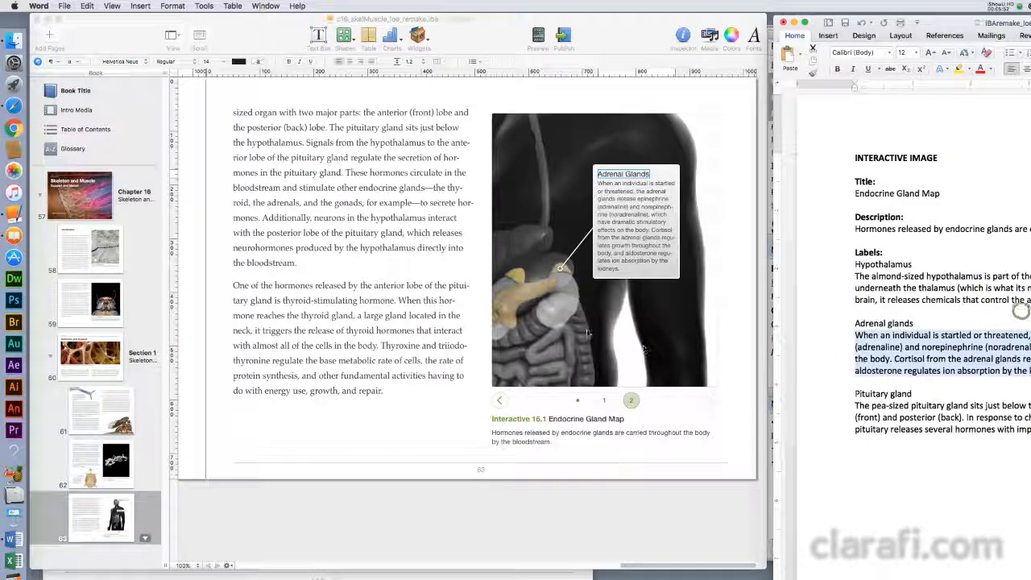
left_click(630, 174)
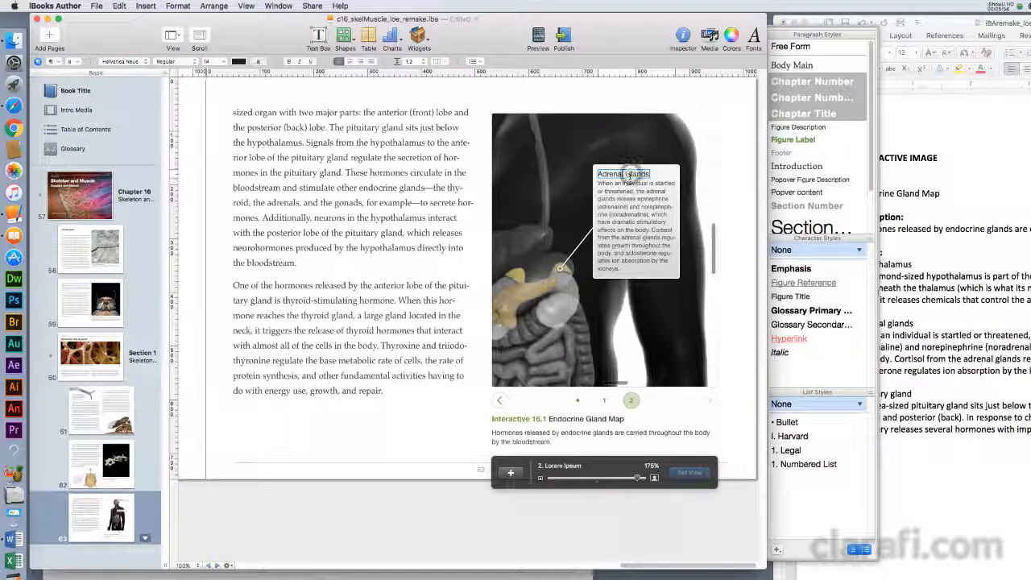
key("BackSpace")
type("g")
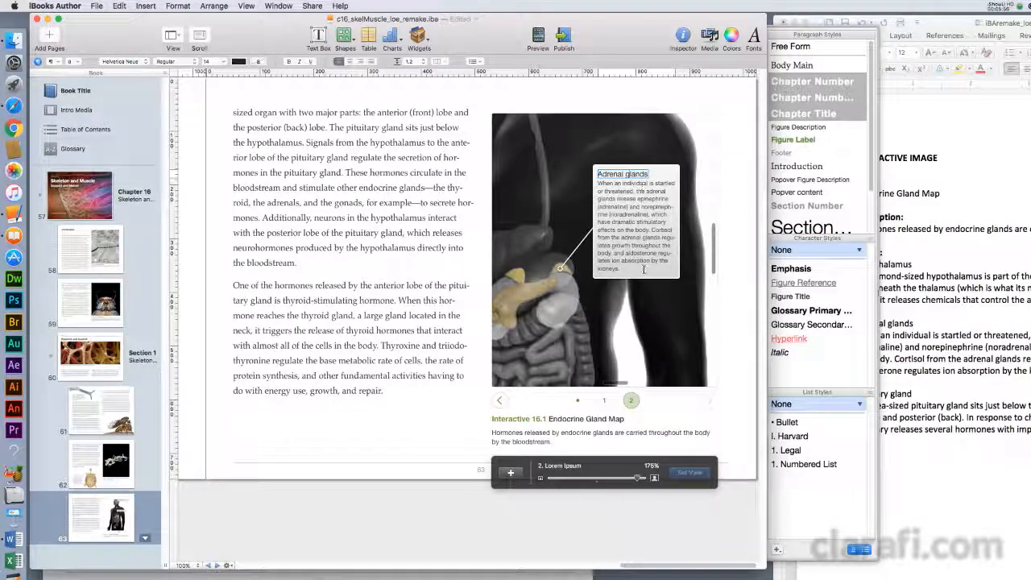
Widen the Adrenal glands label box slightly in view 2.
left_click(681, 280)
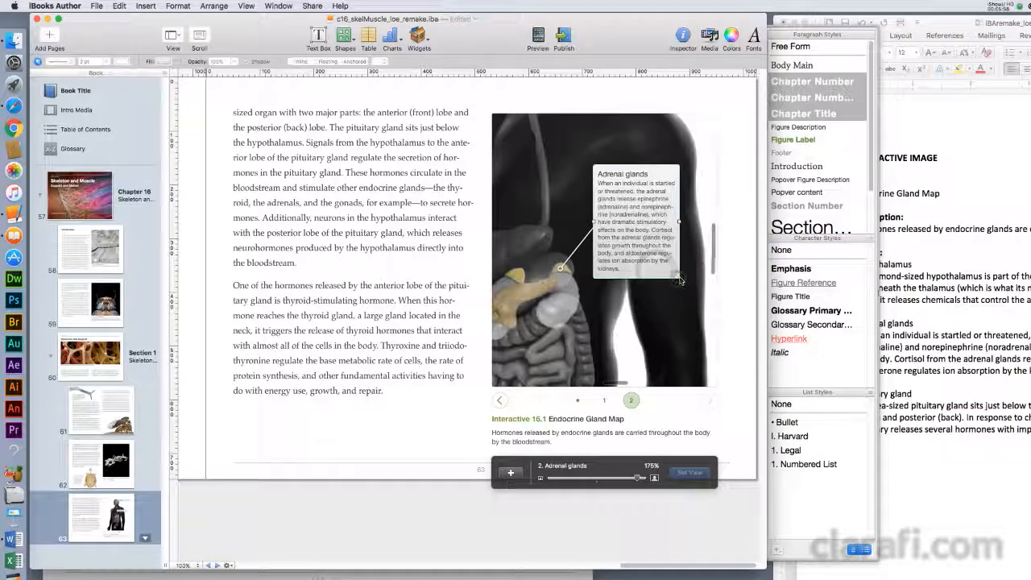
left_click_drag(680, 279, 679, 282)
mouse_move(679, 226)
left_mouse_down()
mouse_move(661, 222)
mouse_move(693, 221)
left_mouse_up()
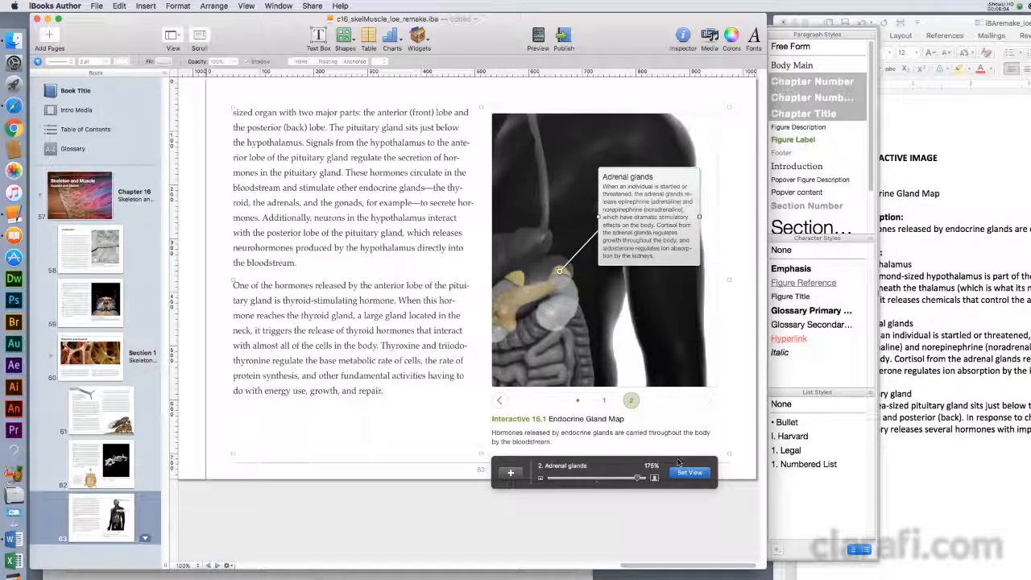
Adjust the Hypothalamus label's position beside the head in view 1, checking the default view, and reopen view 2.
left_click(576, 402)
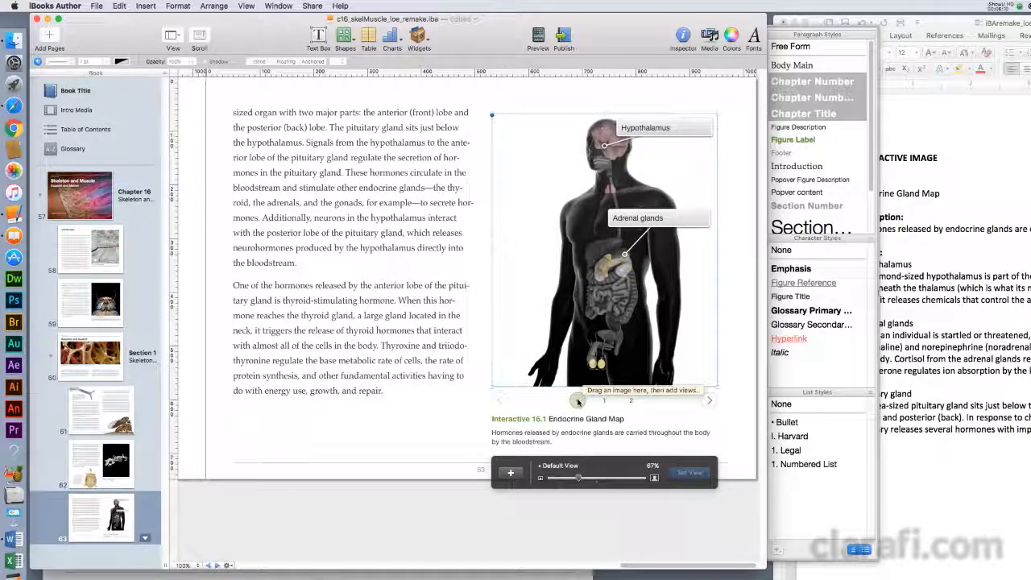
left_click(664, 137)
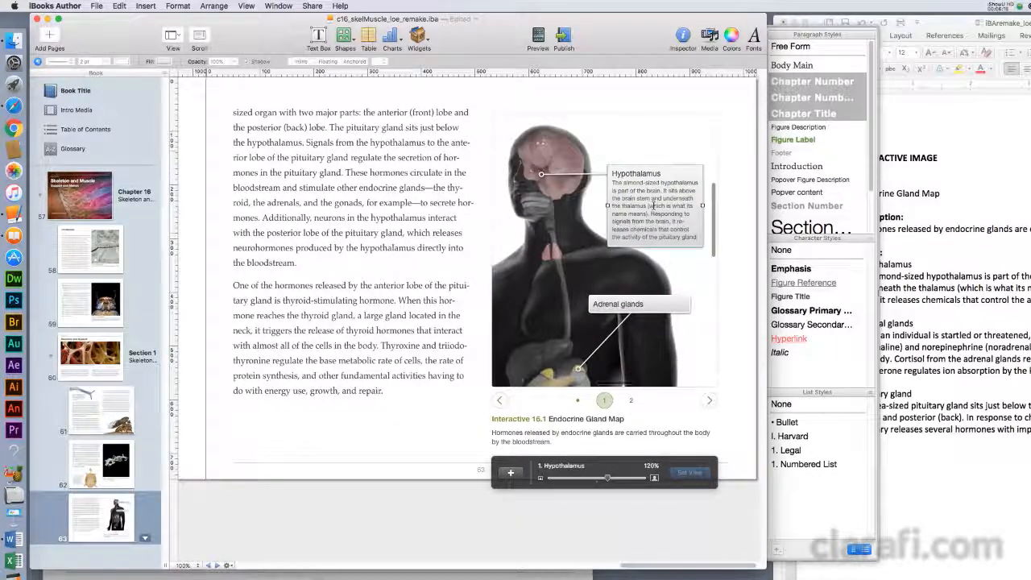
left_click_drag(653, 205, 650, 184)
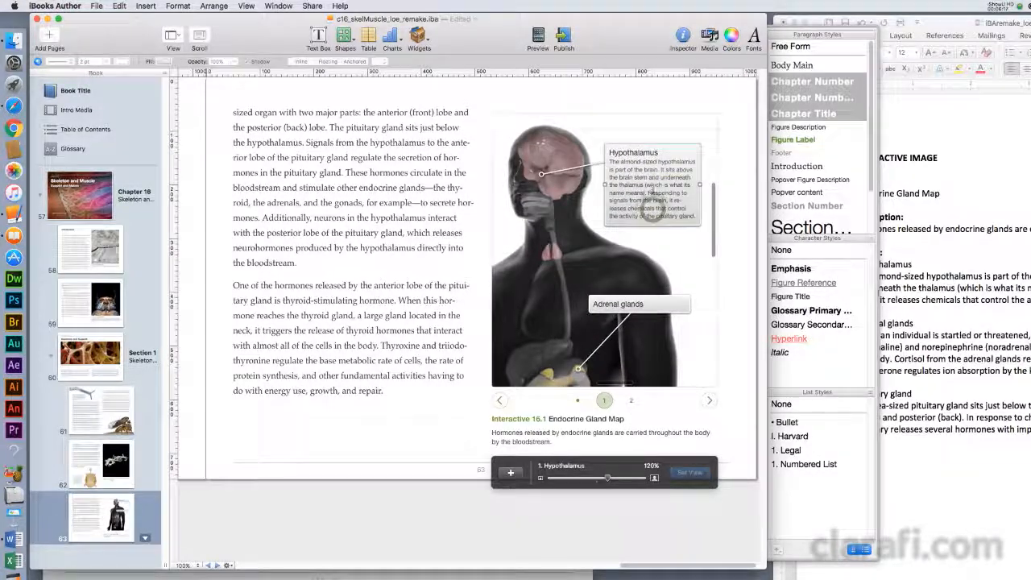
left_click(578, 402)
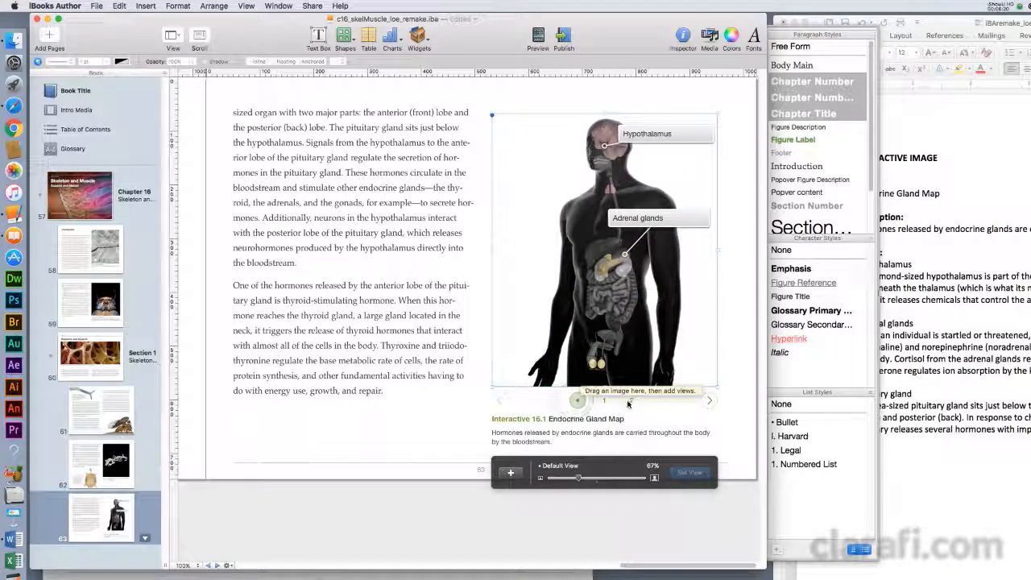
left_click(630, 401)
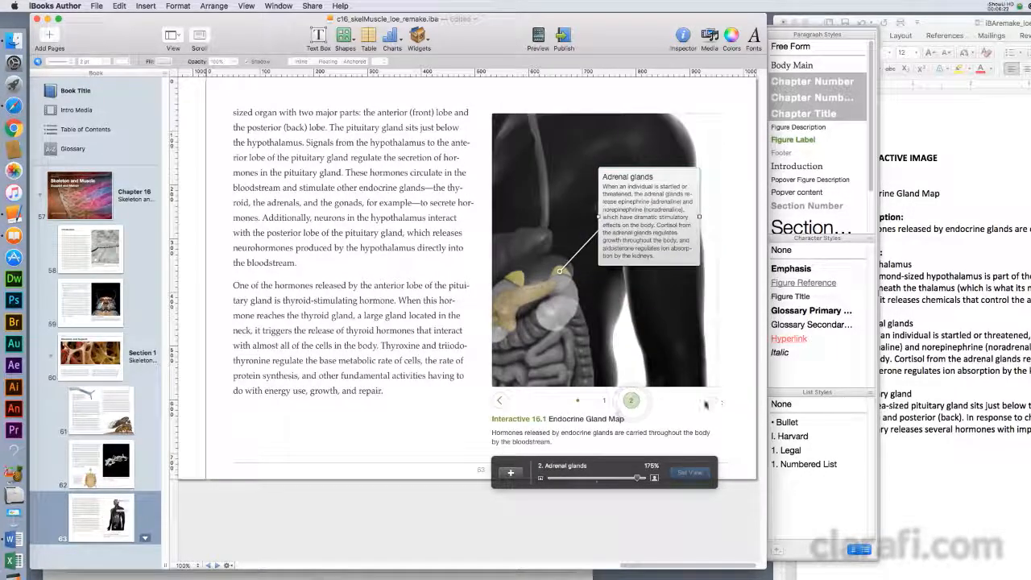
Preview the book in iBooks and page the Endocrine Gland Map through to its Adrenal glands view.
left_click(604, 400)
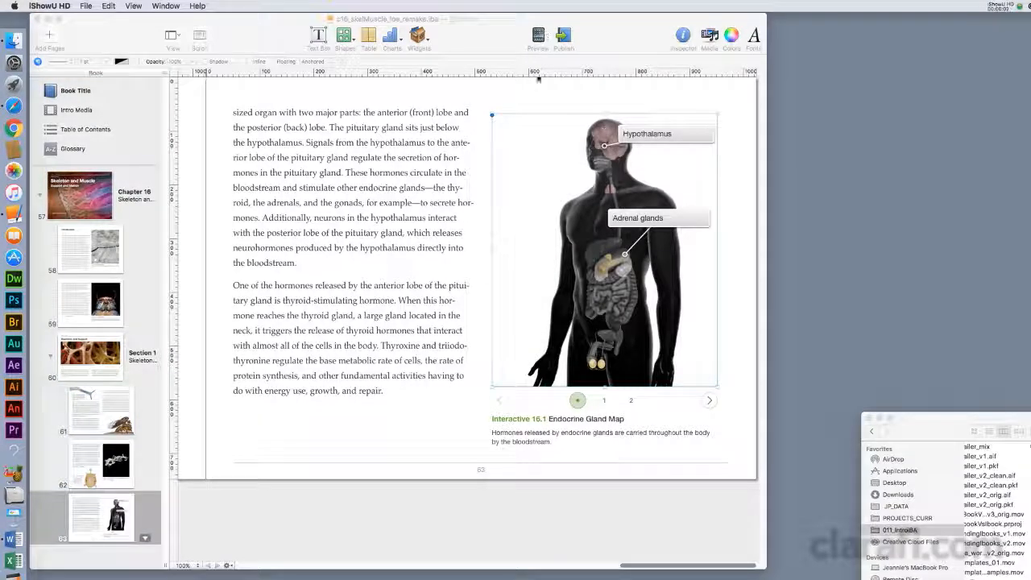
left_click(539, 46)
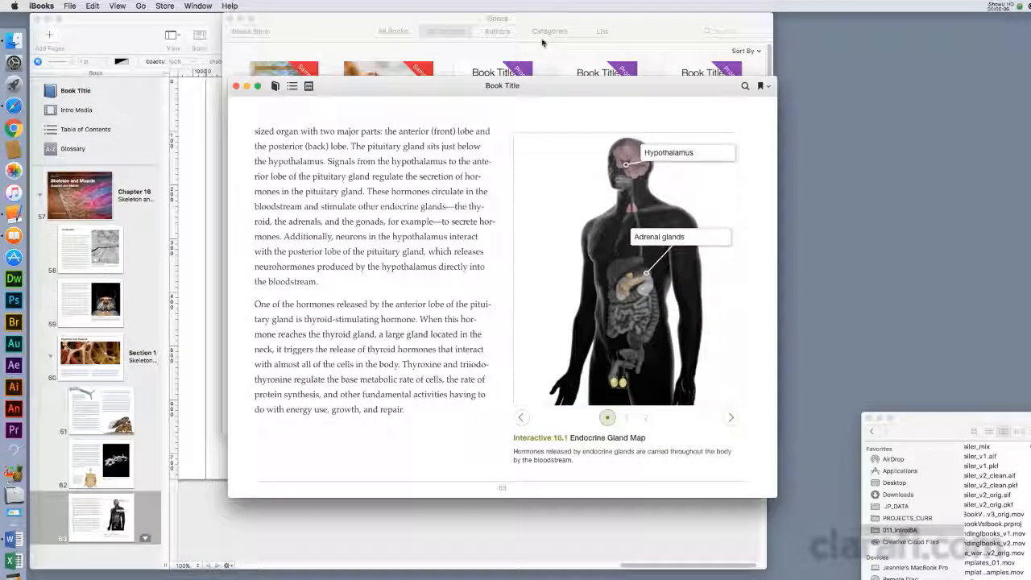
mouse_move(531, 146)
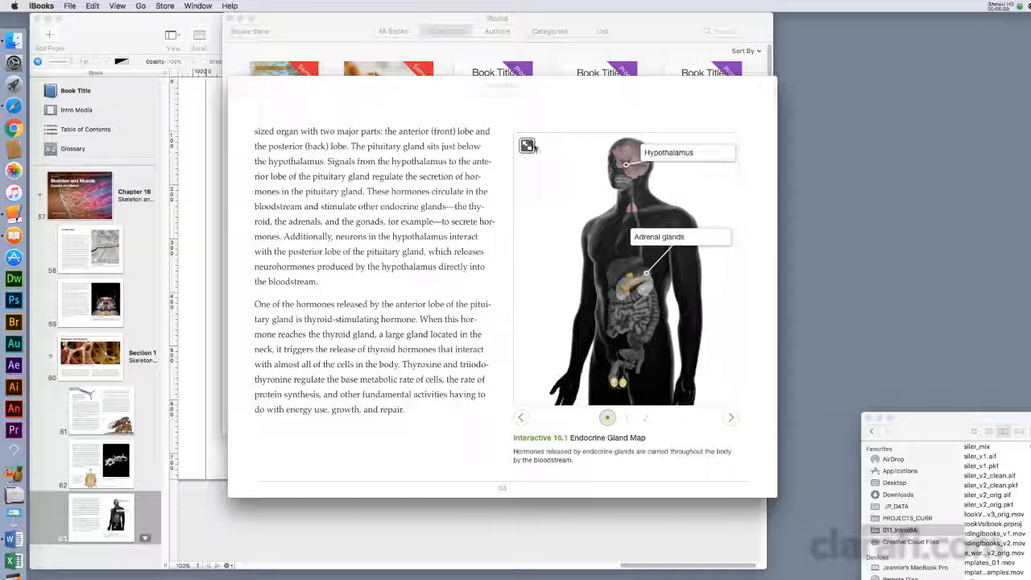
left_click(730, 420)
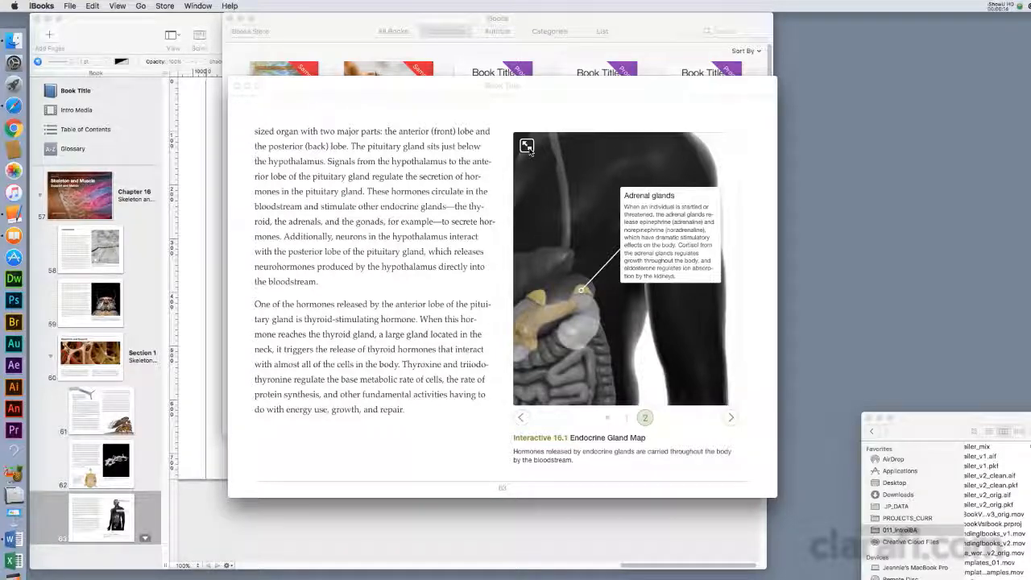
Open the Endocrine Gland Map full screen and check its default view, view 1 and view 2, ending on the default view.
left_click(526, 146)
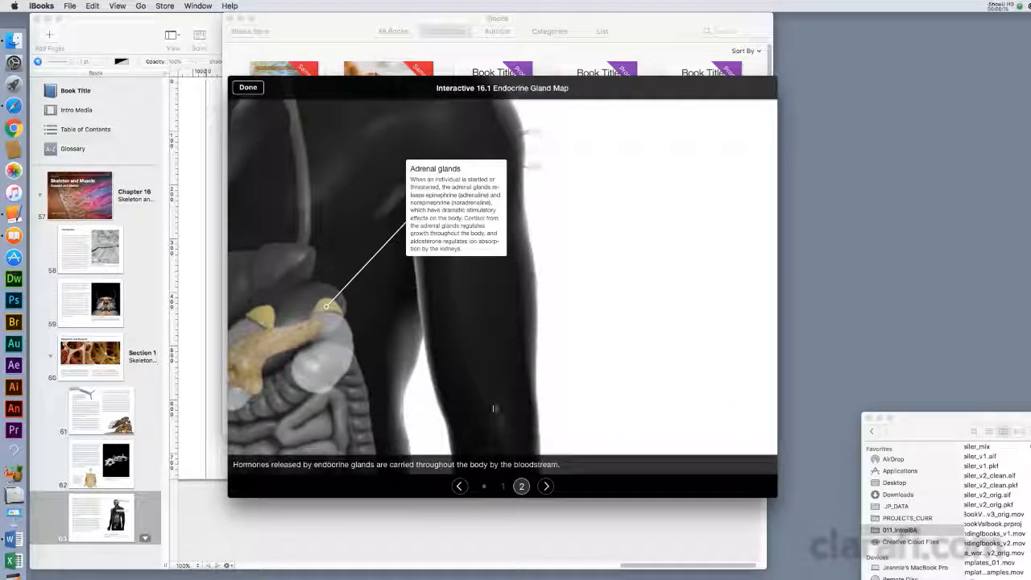
left_click(484, 487)
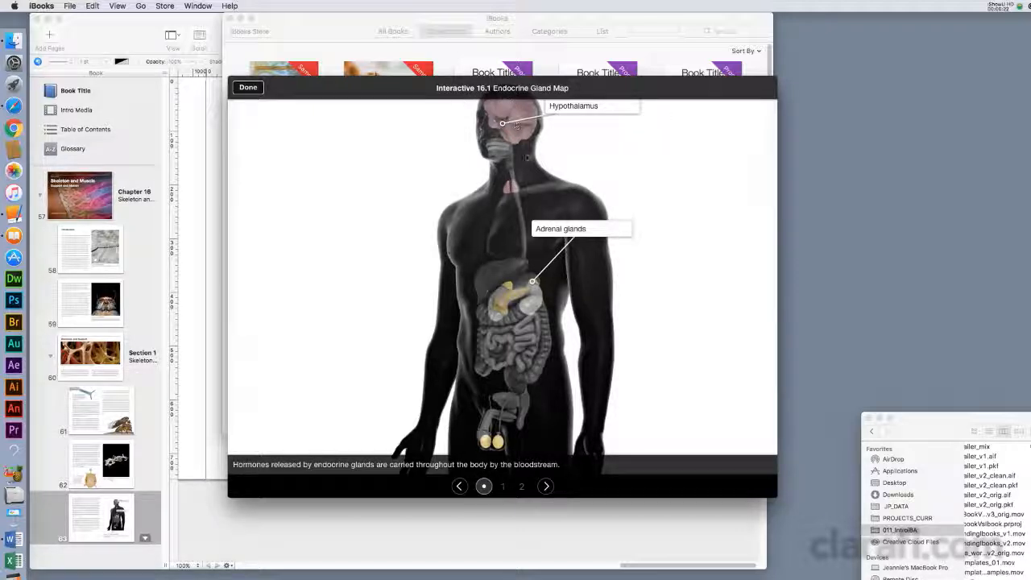
left_click(503, 490)
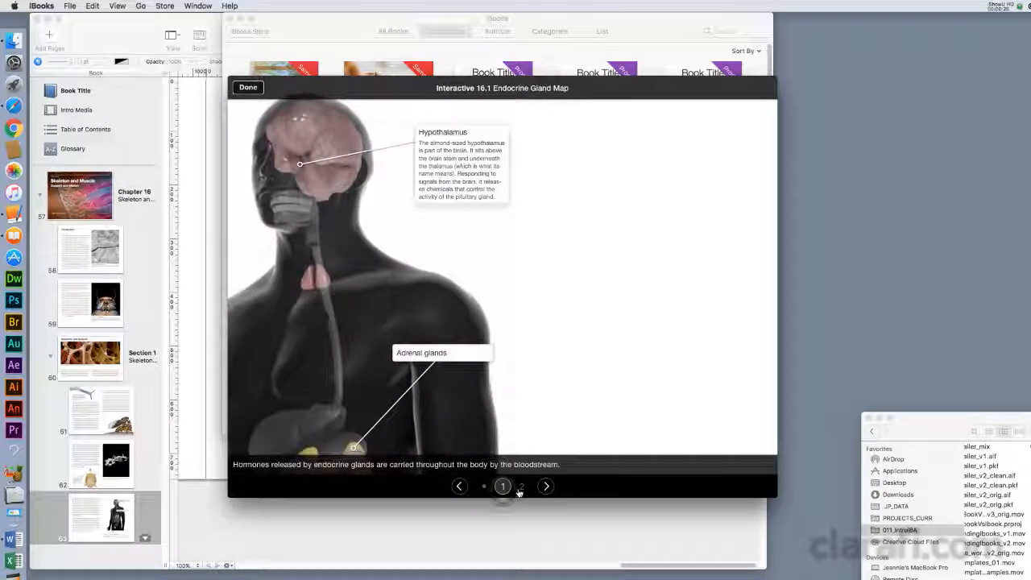
left_click(522, 487)
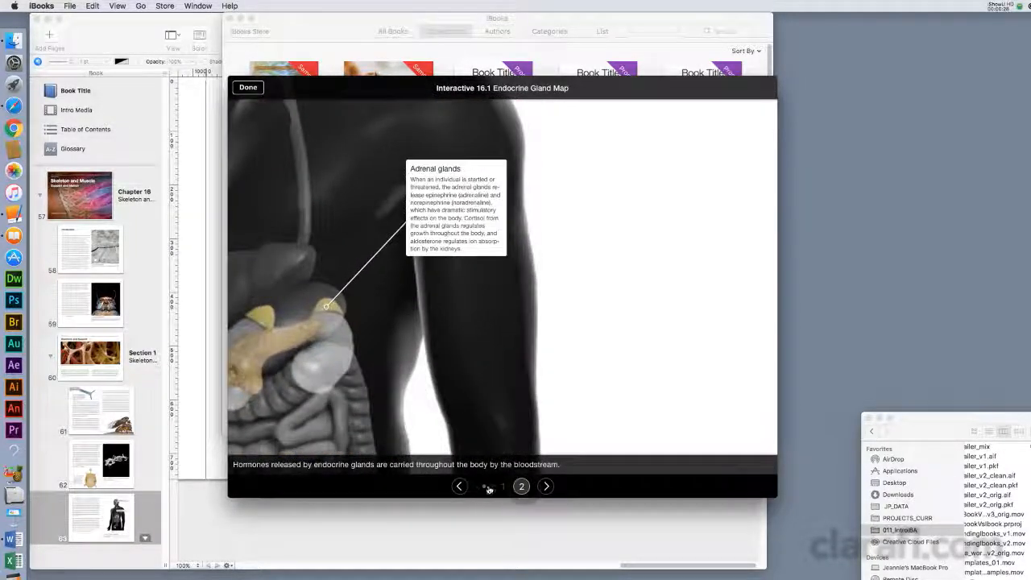
left_click(486, 488)
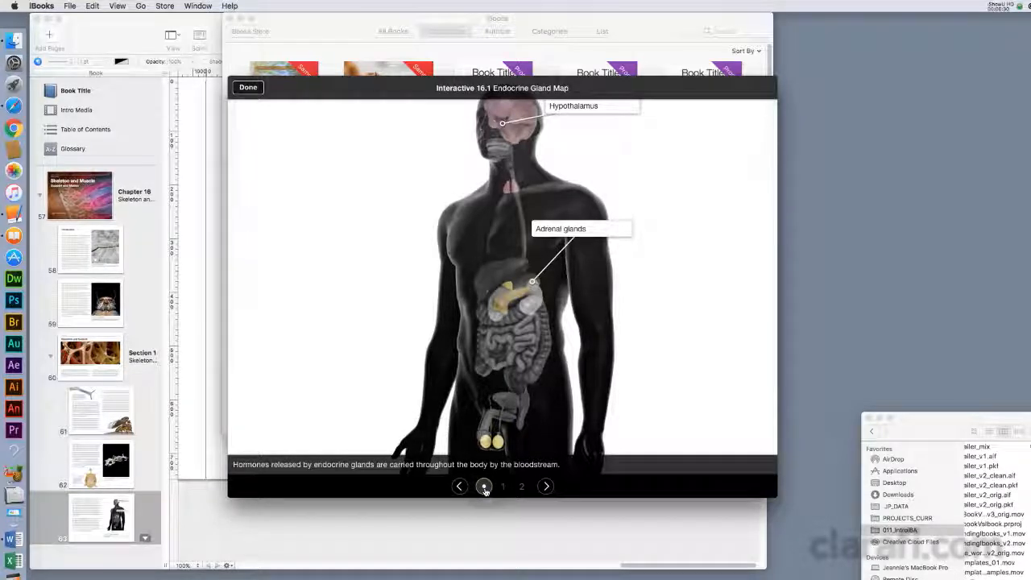
Clear the other application windows, including the Quickstart Guide PDF, and return to the full-screen gland map in iBooks.
left_click(230, 19)
left_click_drag(268, 579, 371, 4)
left_click(102, 6)
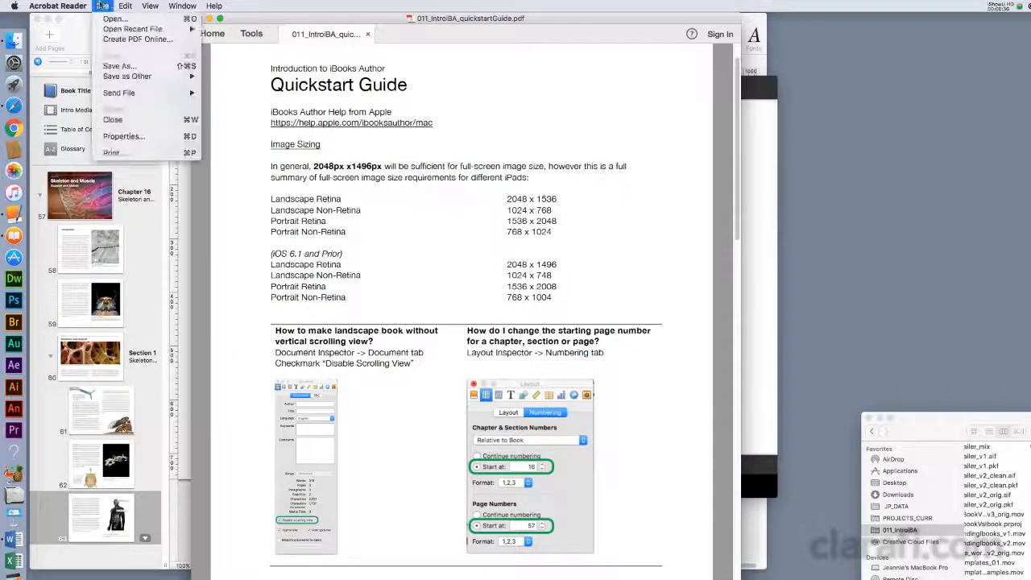
mouse_move(61, 6)
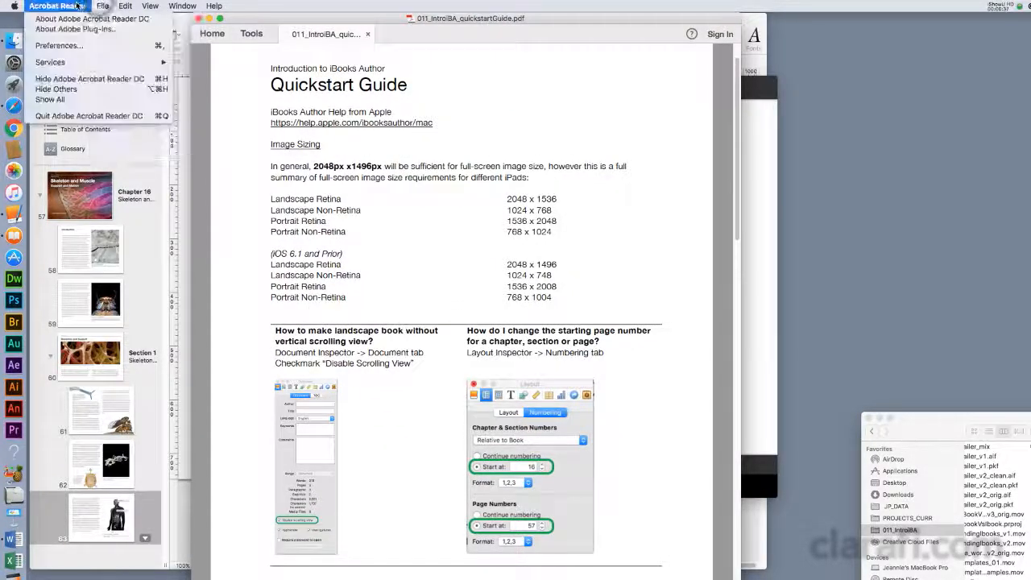
left_click(73, 89)
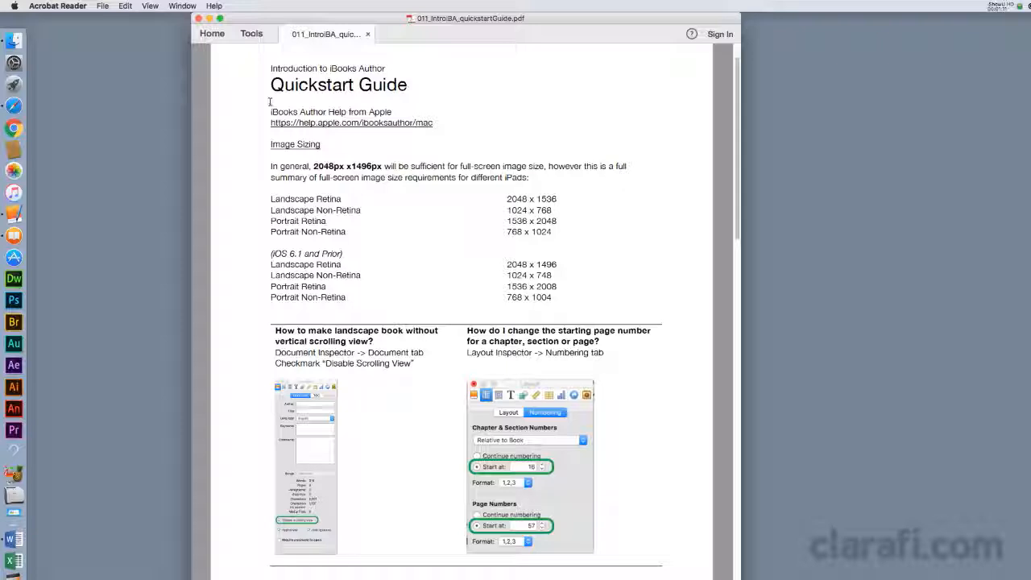
left_click(13, 237)
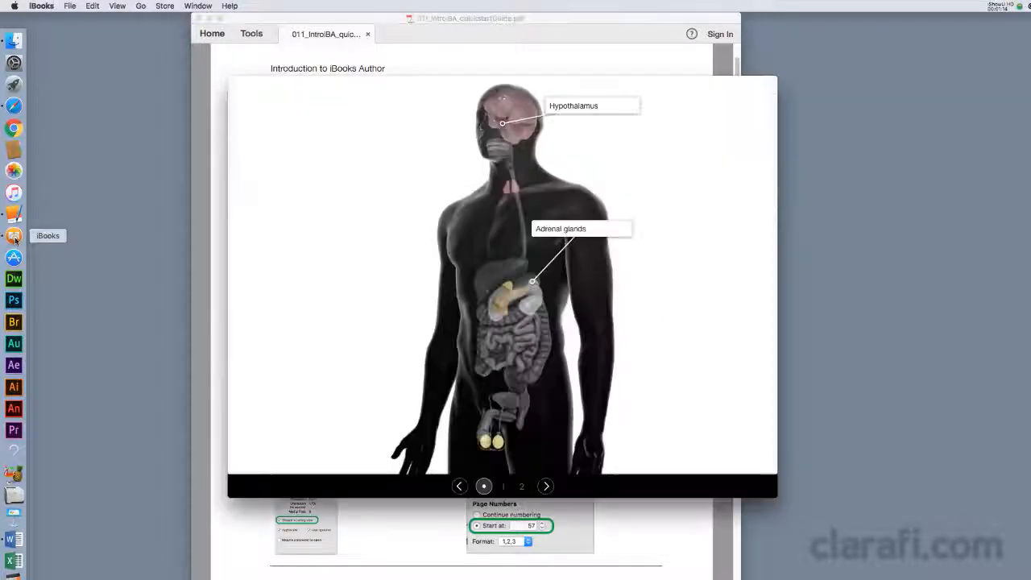
left_click(200, 21)
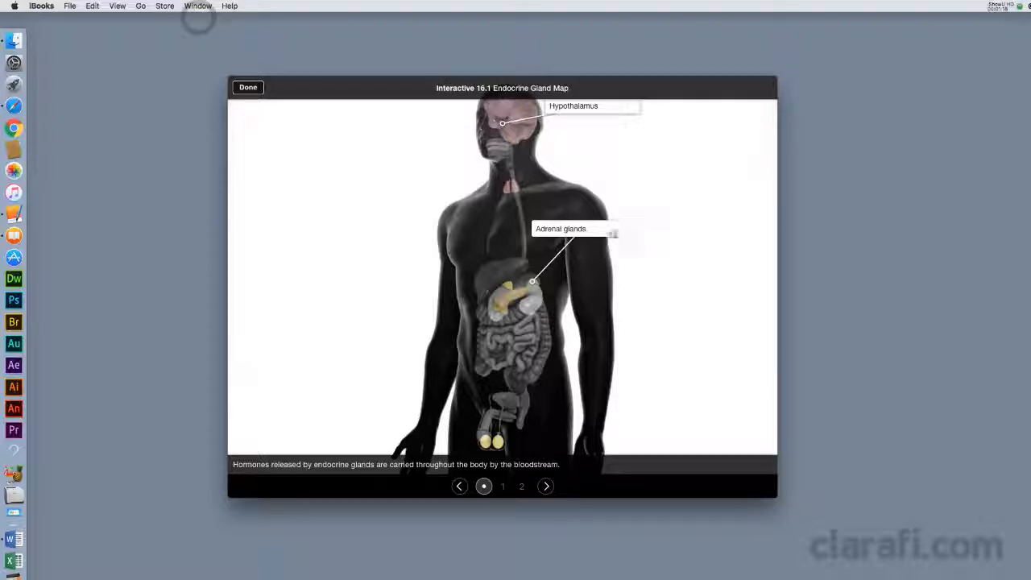
Zoom to the adrenal glands from their label, compare views 1 and 2, and exit full screen back to the map's default view.
left_click(582, 234)
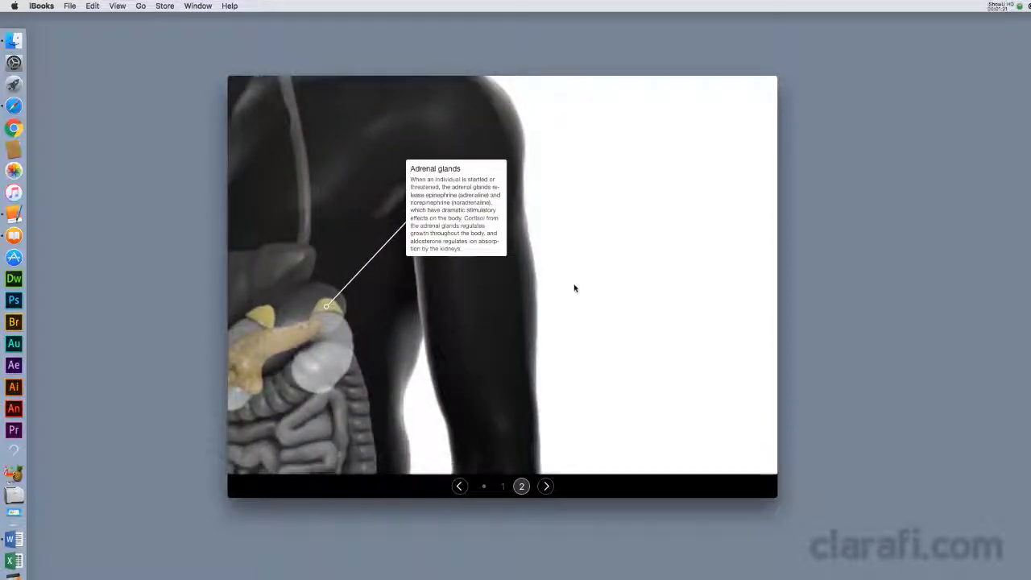
left_click(503, 487)
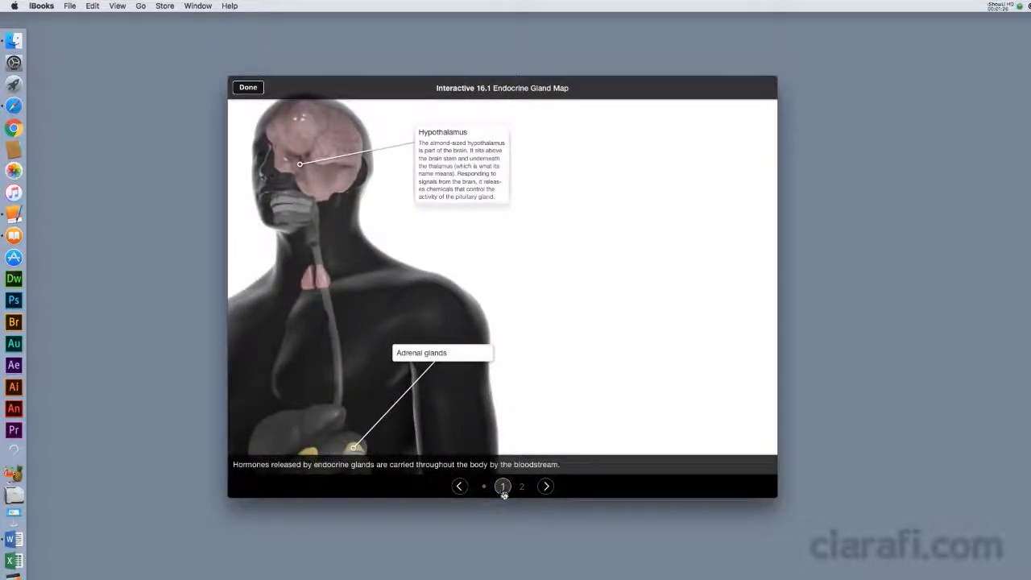
left_click(523, 488)
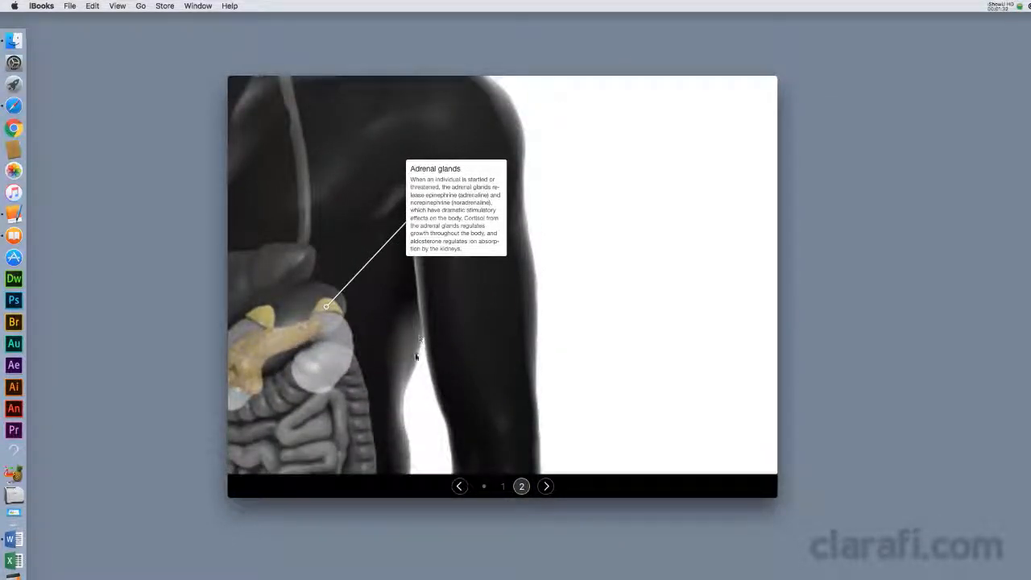
left_click(502, 487)
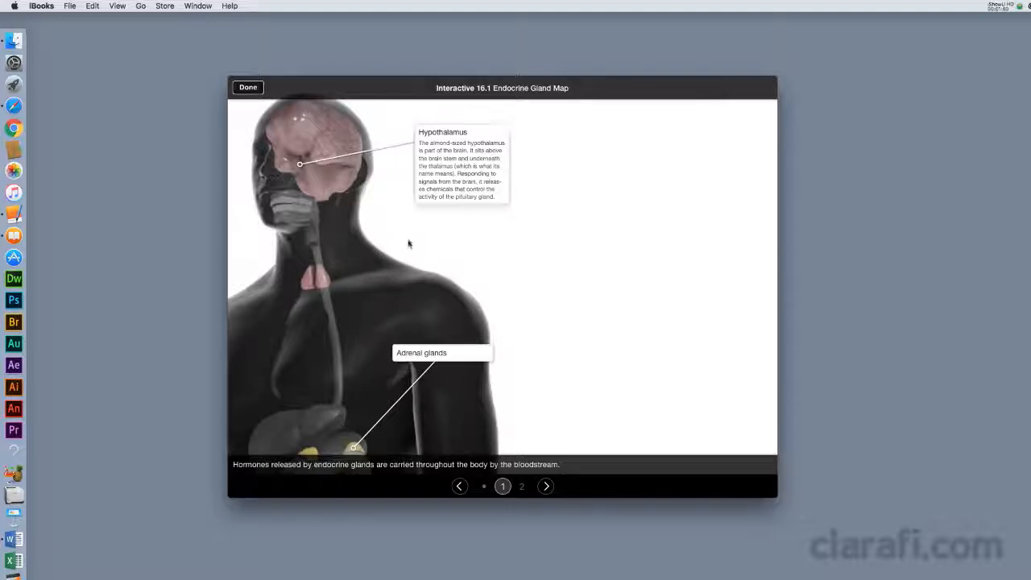
left_click(247, 87)
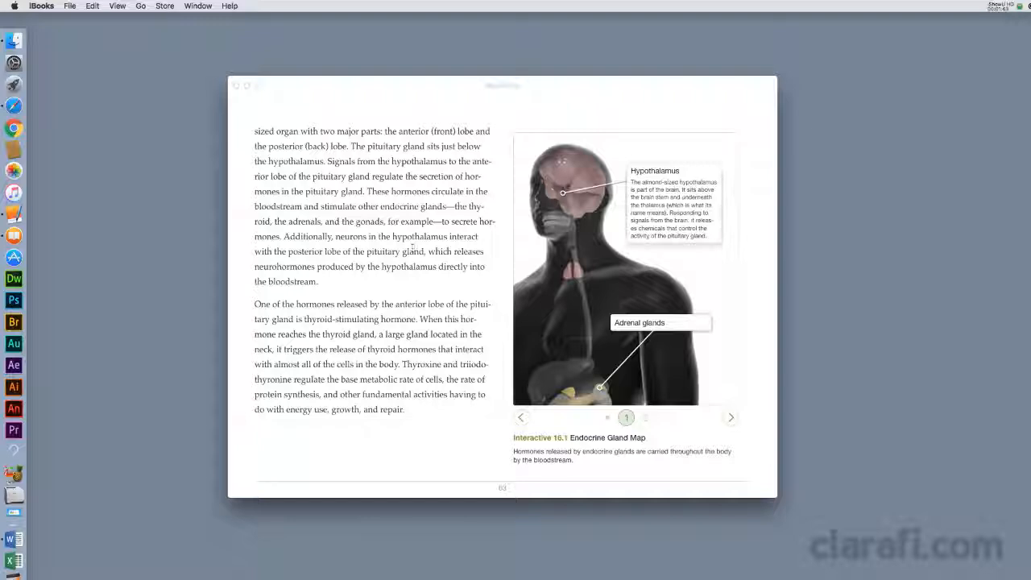
left_click(521, 418)
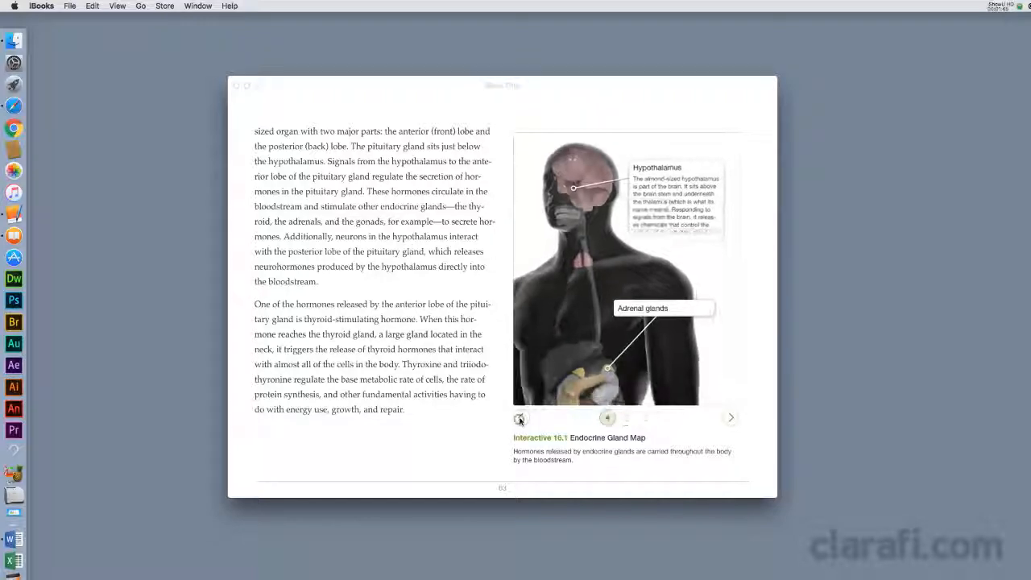